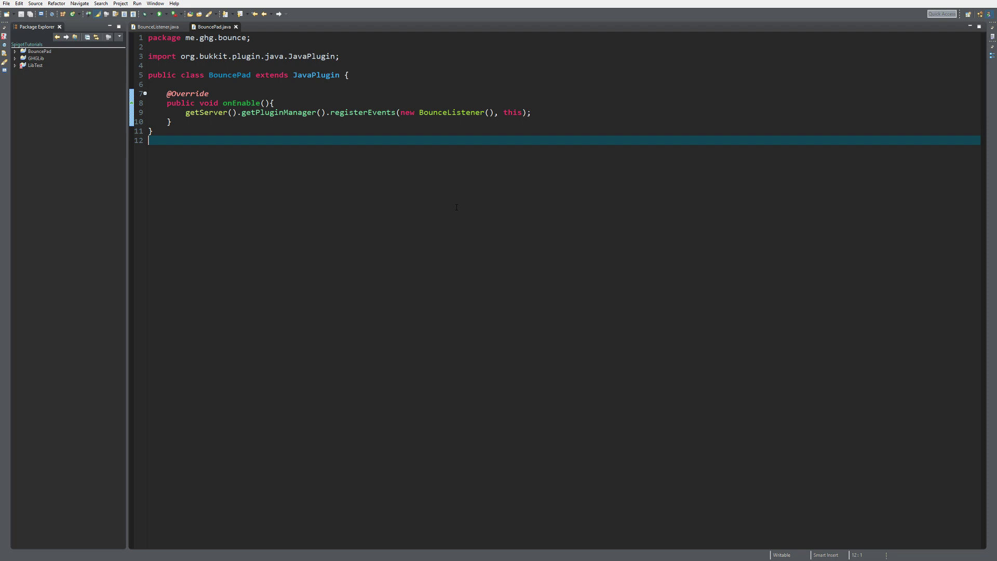
Reveal the open BouncePad.java in the Package Explorer using the Link with Editor shortcut
key("ctrl+s")
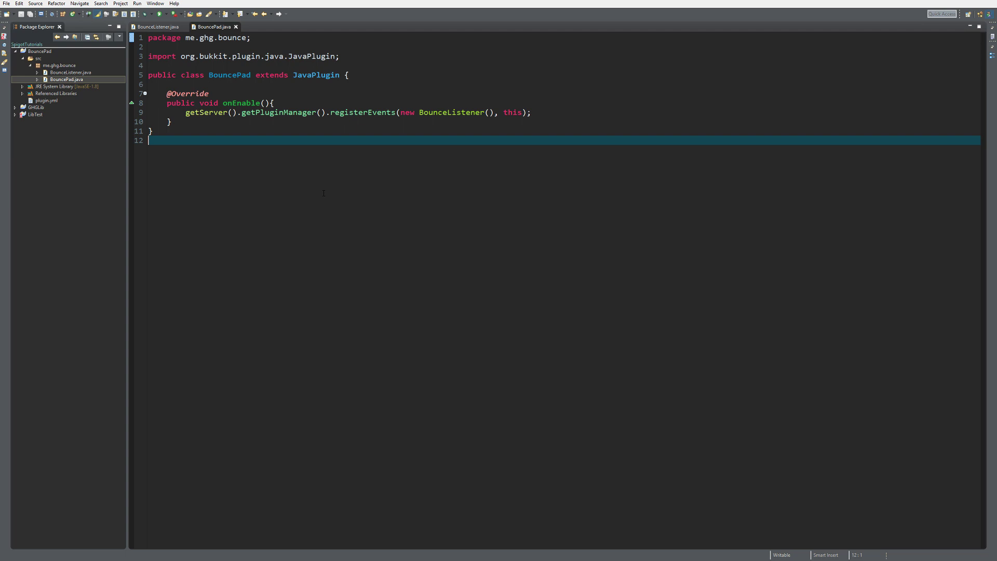
Switch to the BounceListener.java editor
left_click(464, 112)
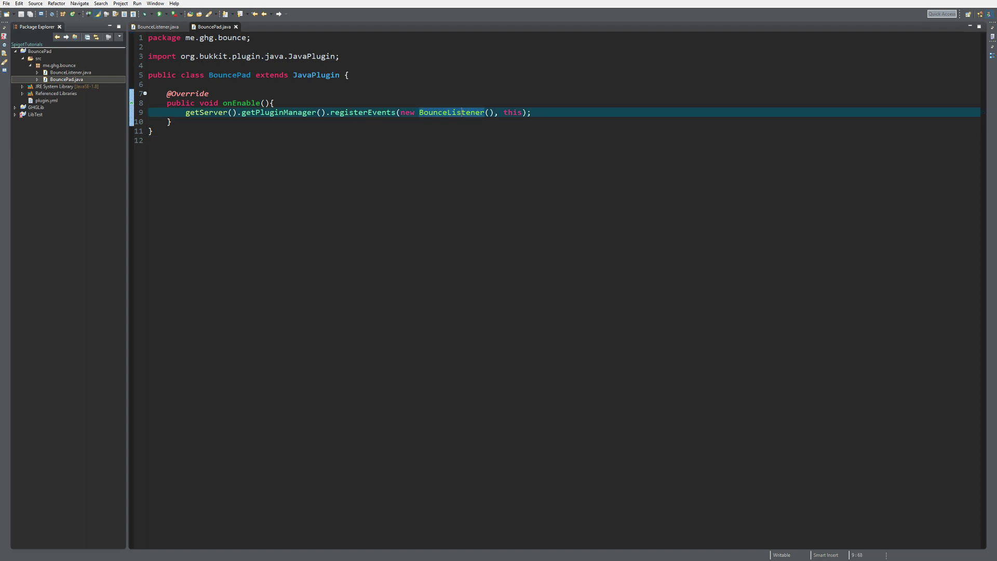
left_click(151, 28)
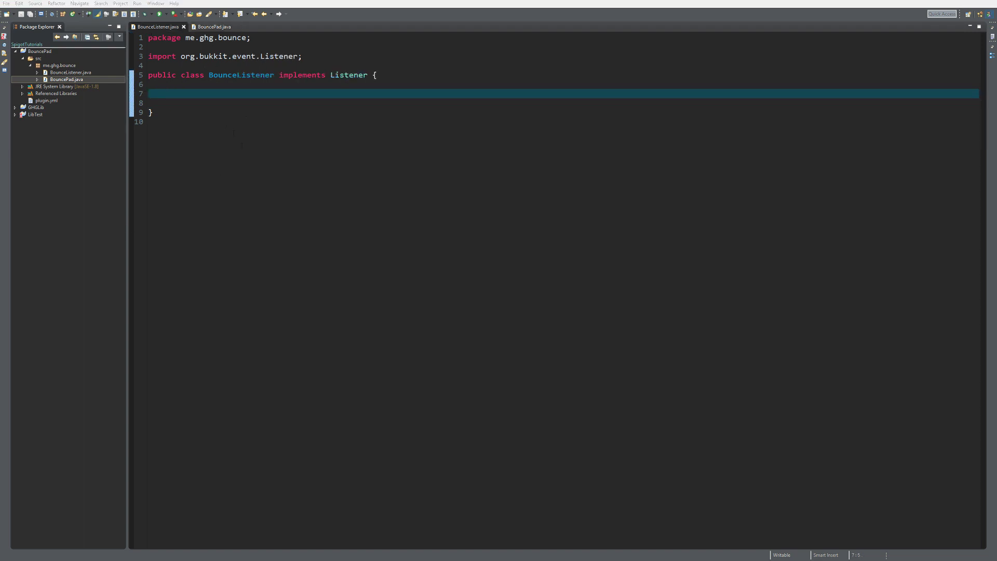
left_click(216, 96)
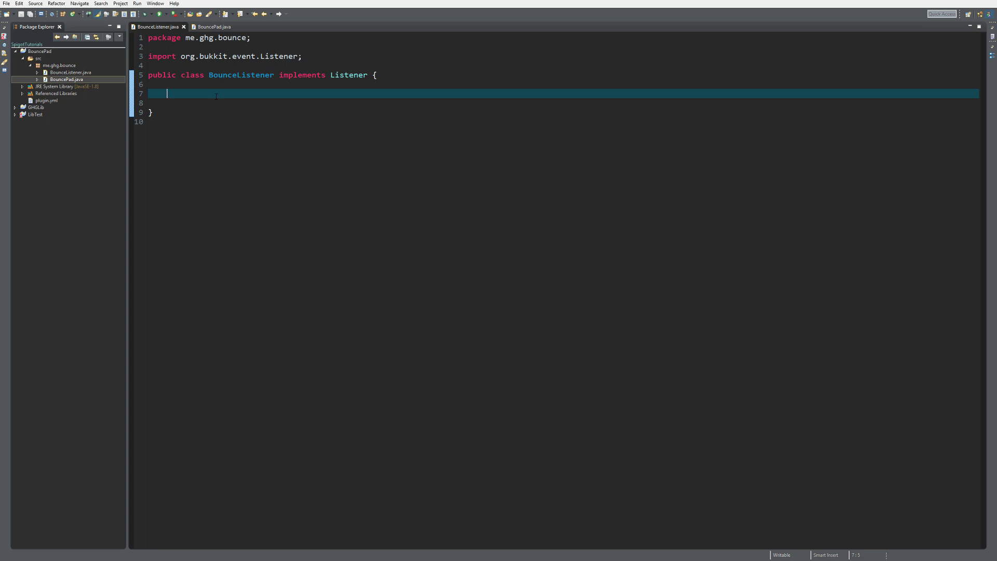
type("//")
type("spawn")
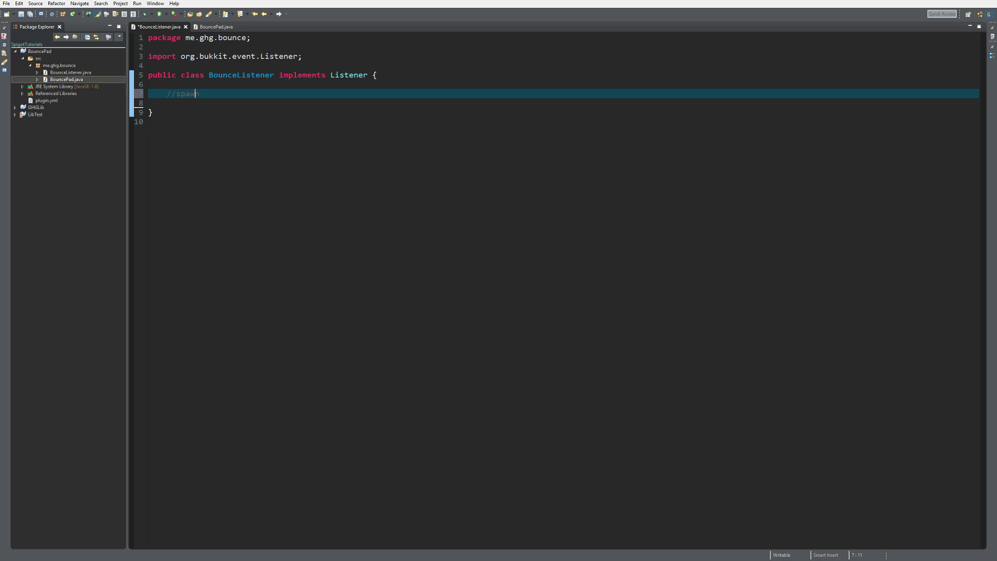
Write //detect, //create and //spawn comments on separate lines in the class body
key("Return")
key("Up")
type("//")
type("reate")
key("Return")
key("Up")
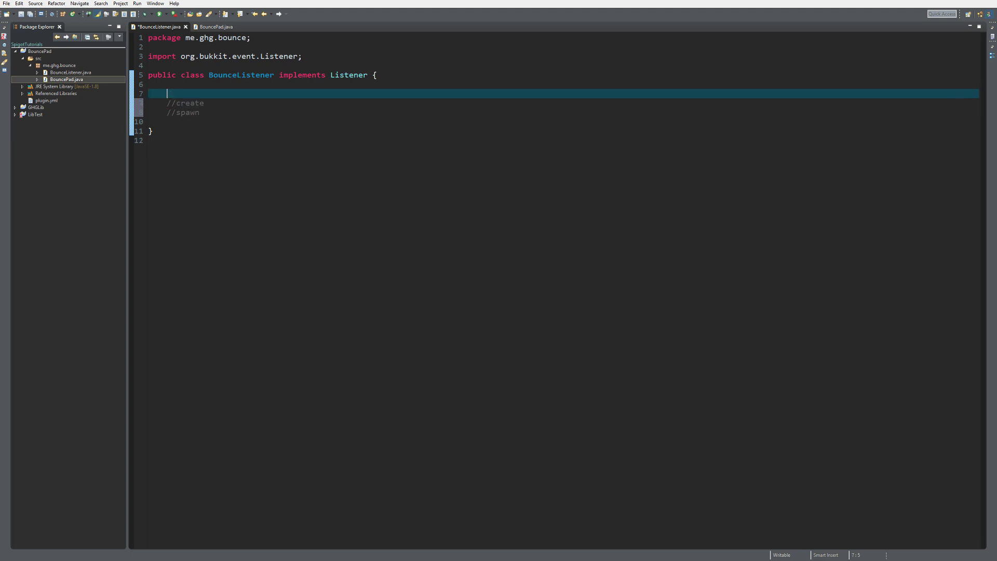
type("//detect")
key("Up")
left_click(223, 104)
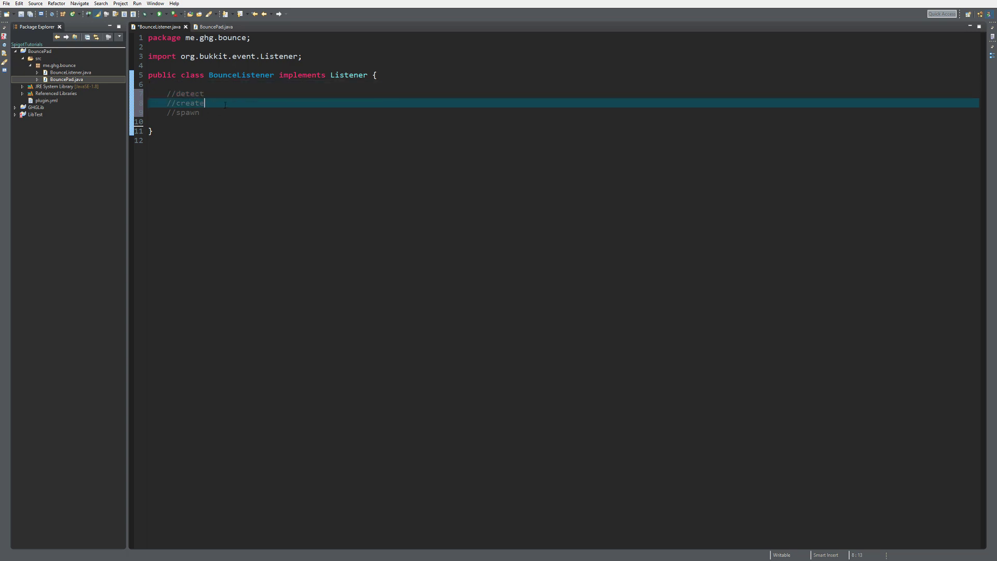
key("Return")
key("Return")
type("@Ev")
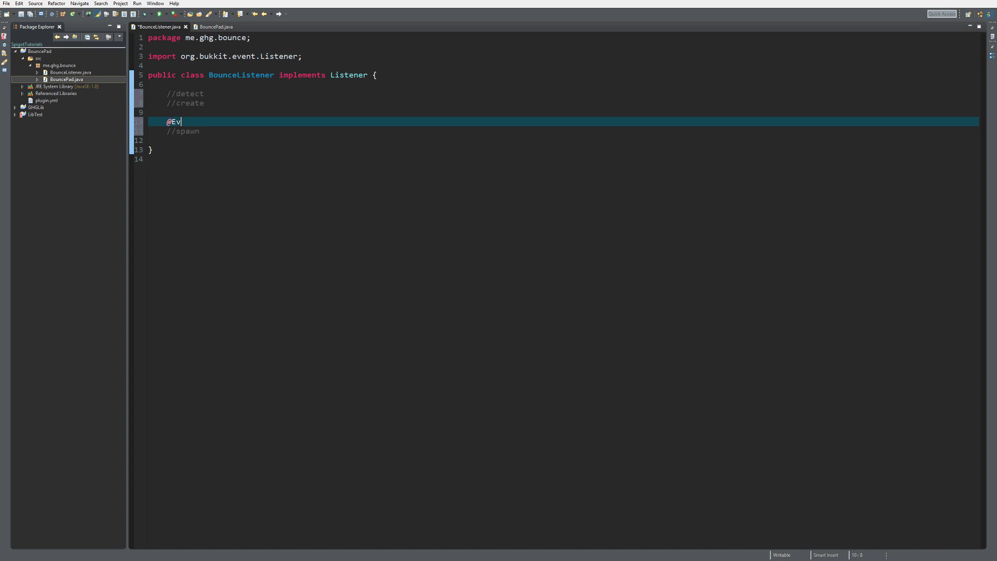
type("entHandl")
type("er")
key("Return")
type("public void ")
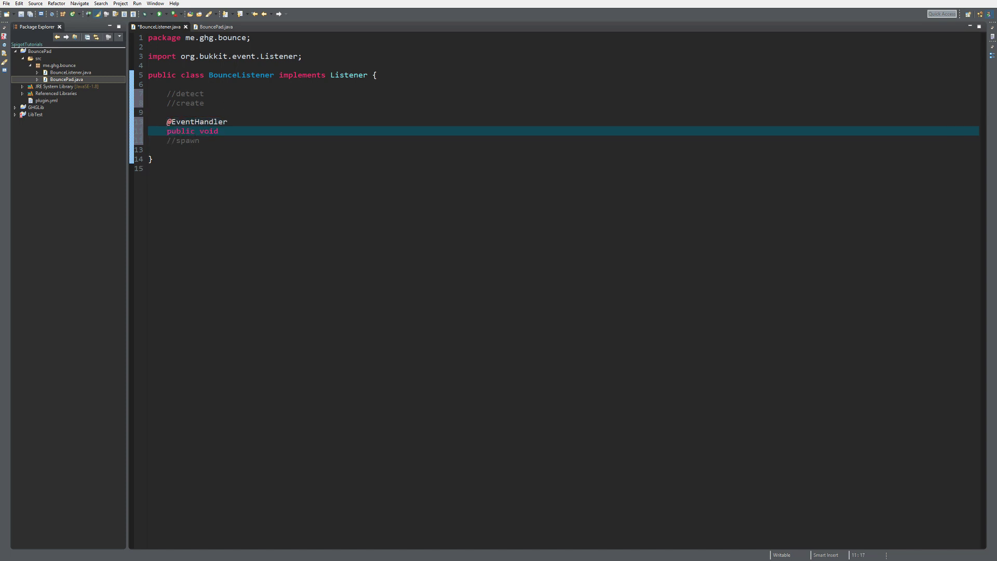
type("onPlayerInte")
type("ract")
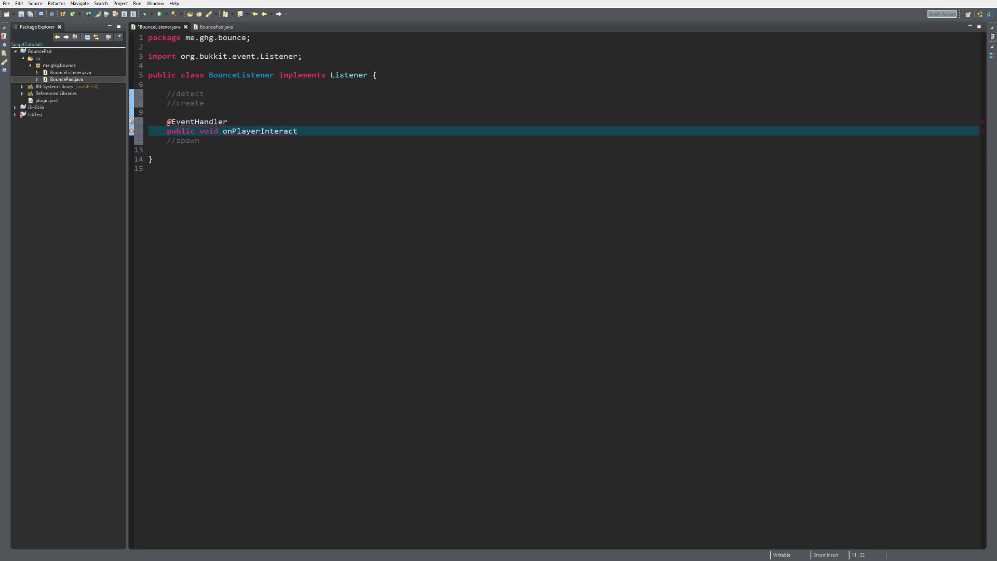
type("(")
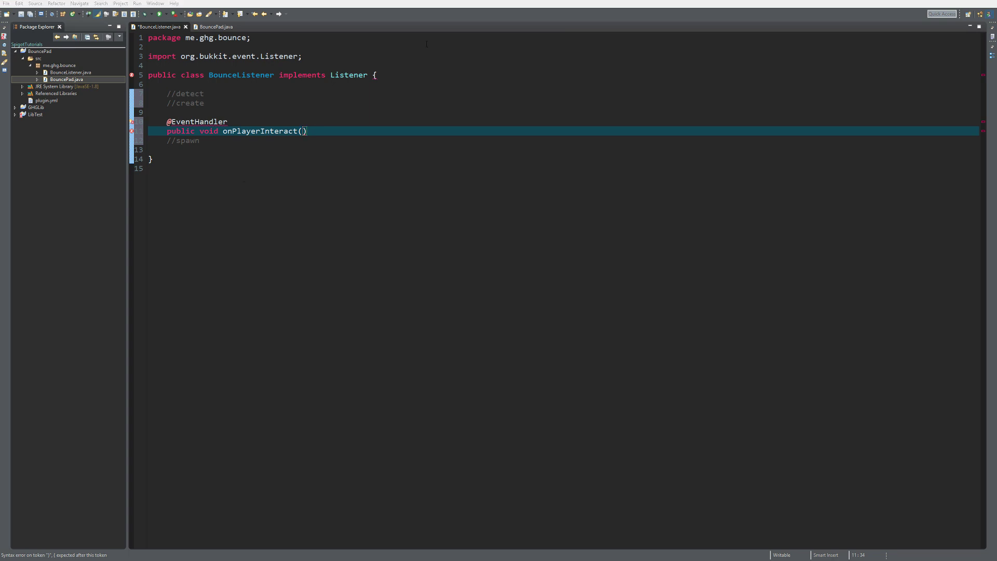
type("Player")
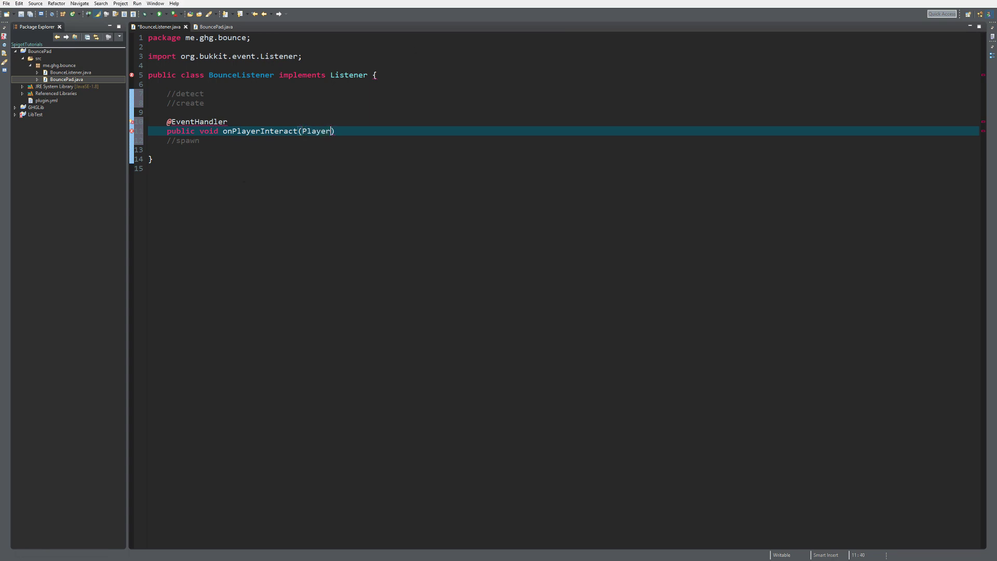
type("Interact")
type("Event e)")
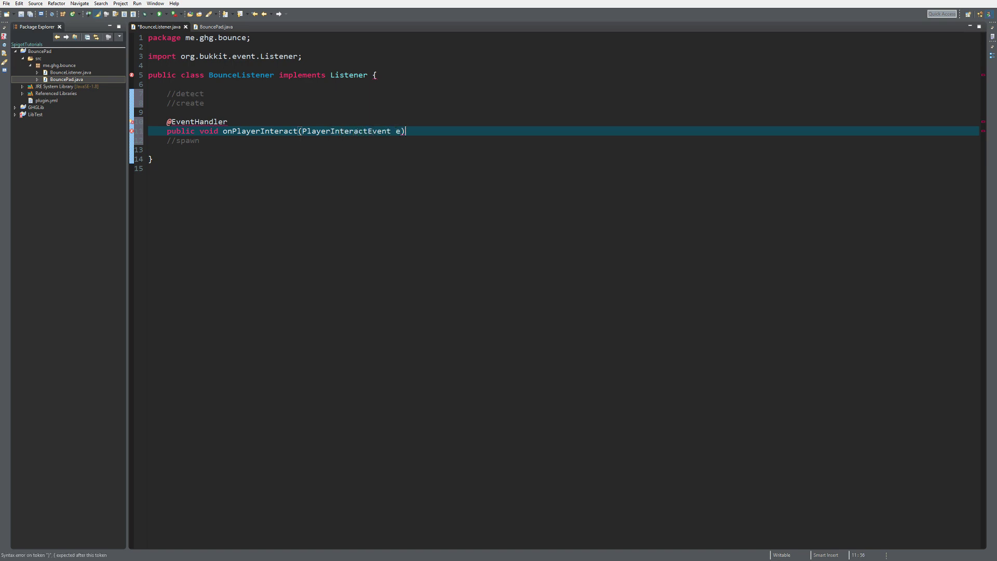
type("{")
key("Return")
key("ctrl+shift+o")
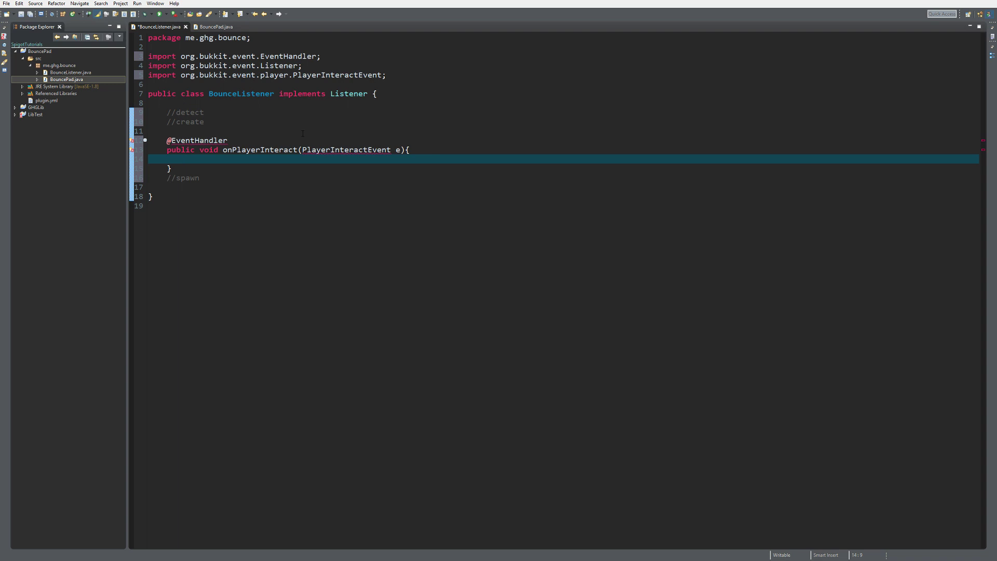
Save, then add an if checking that the action equals RIGHT_CLICK_BLOCK
key("ctrl+s")
type("if(e")
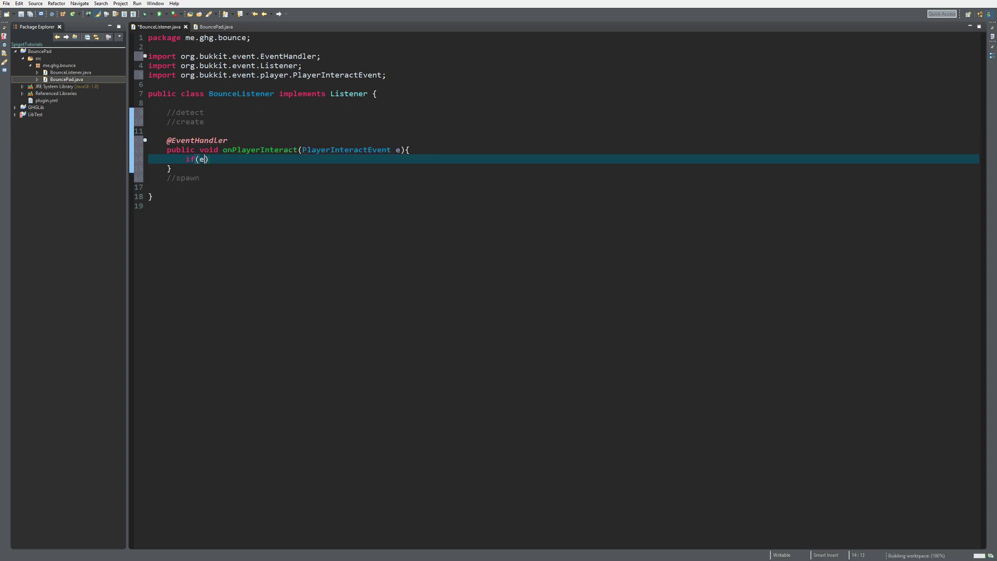
type(".")
type("getAction().g")
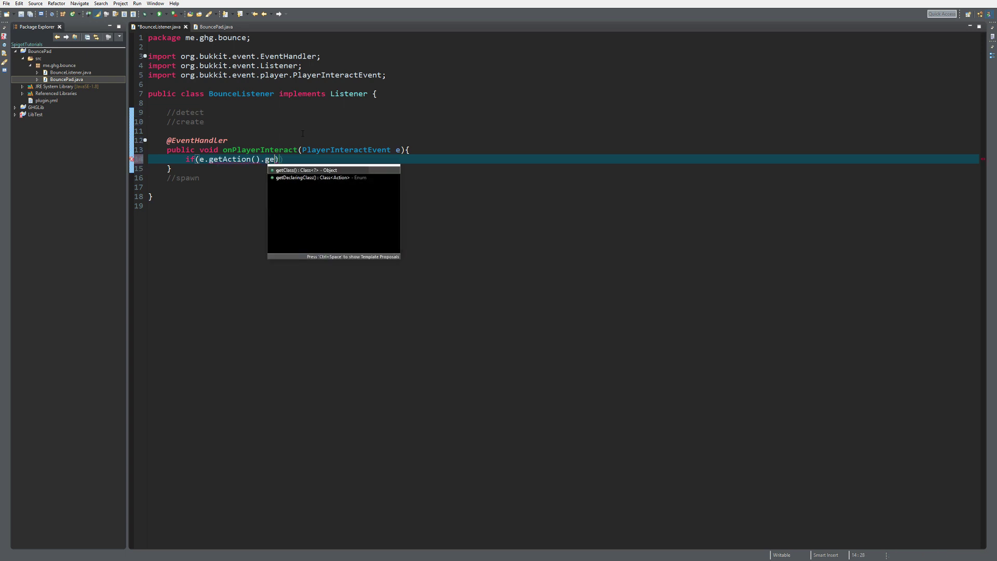
key("BackSpace")
type("equ")
key("Return")
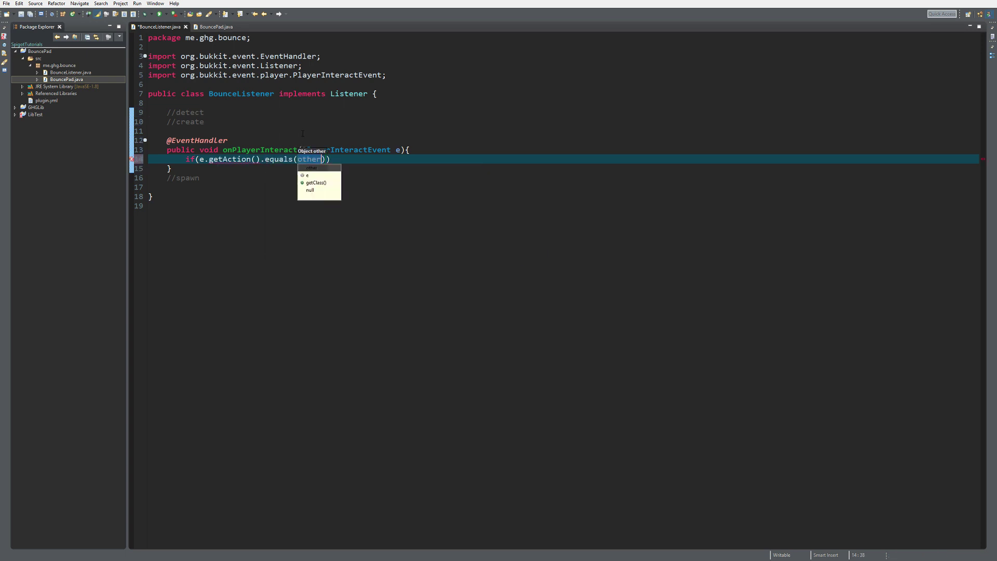
type("Action.r")
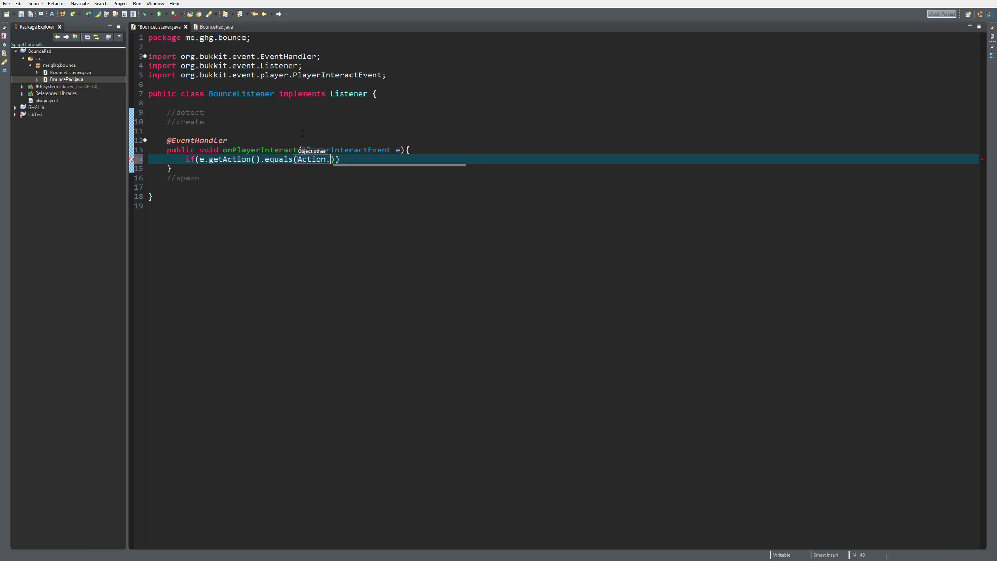
type("ight")
key("Down")
key("Return")
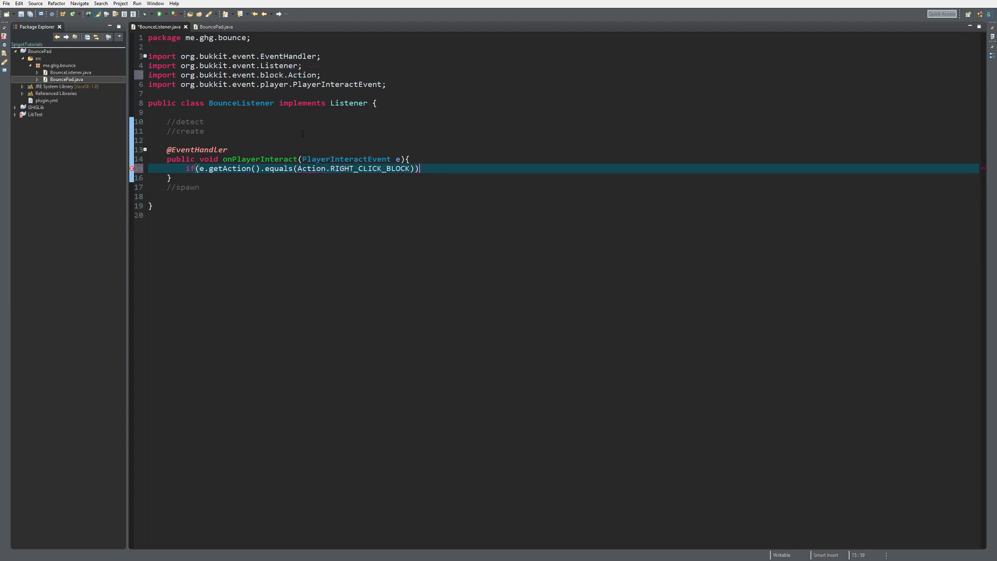
type("{")
key("Return")
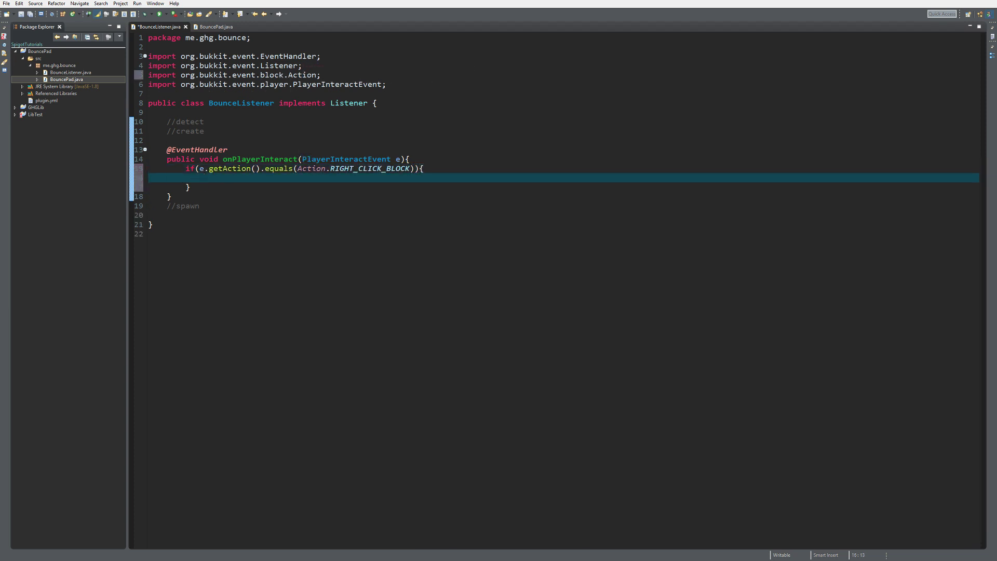
key("Up")
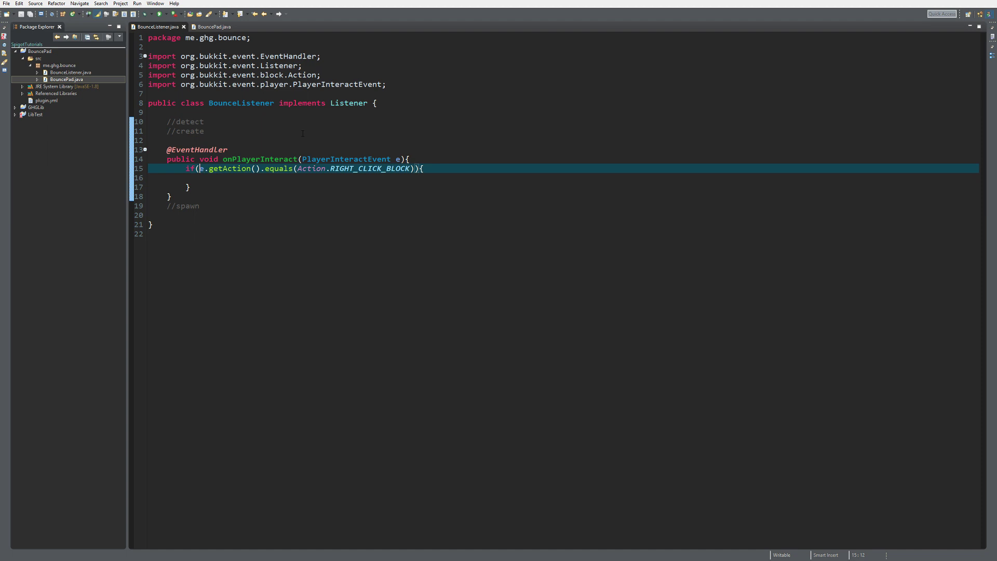
Nest an if (e.getItem() != null) check inside the right-click block
key("Down")
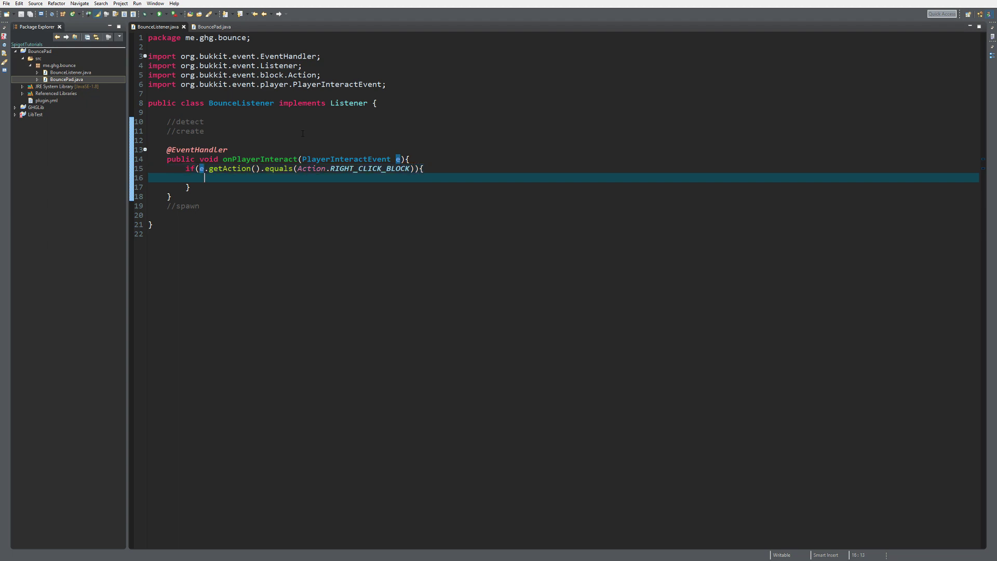
type("if(")
type("e.get")
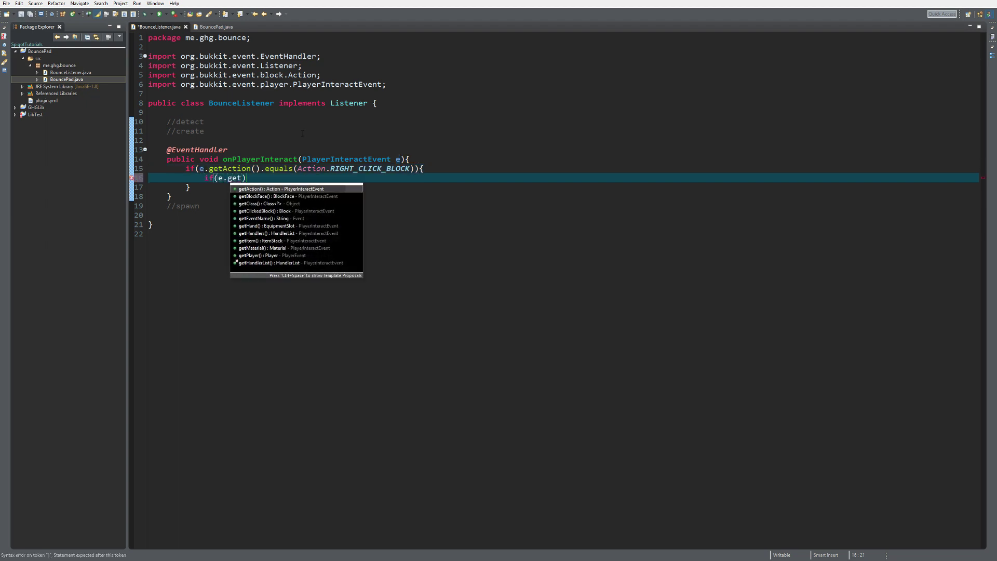
type("Item")
key("Return")
type("!=")
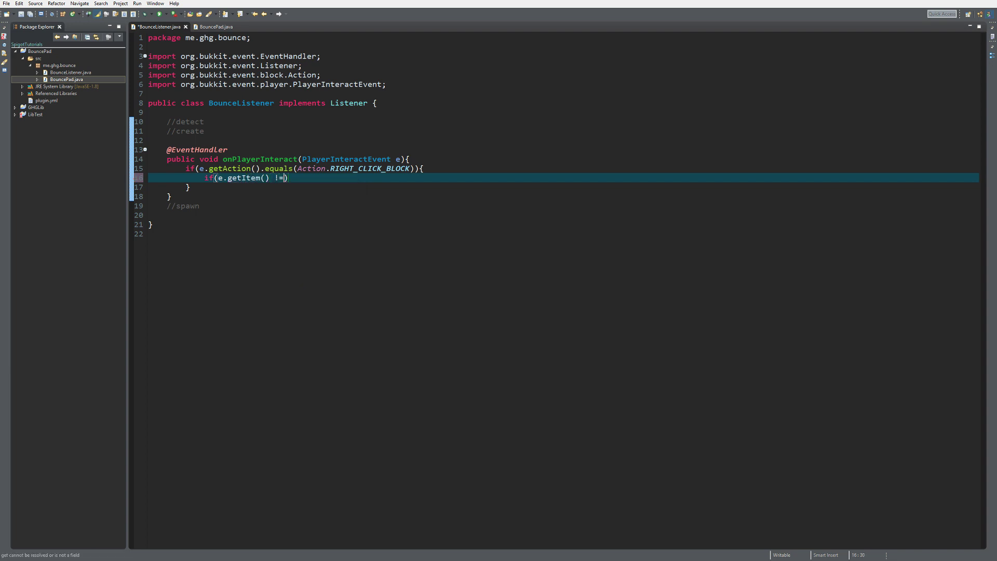
type(" nul")
key("BackSpace")
key("BackSpace")
type("ull)")
type("{")
key("Return")
type("spawn")
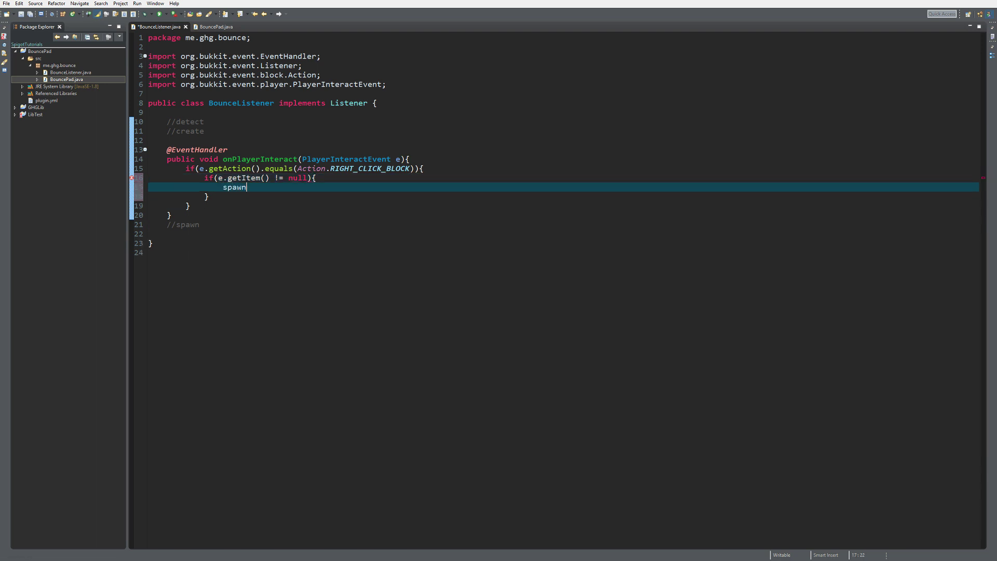
type("BouncePad")
type("(")
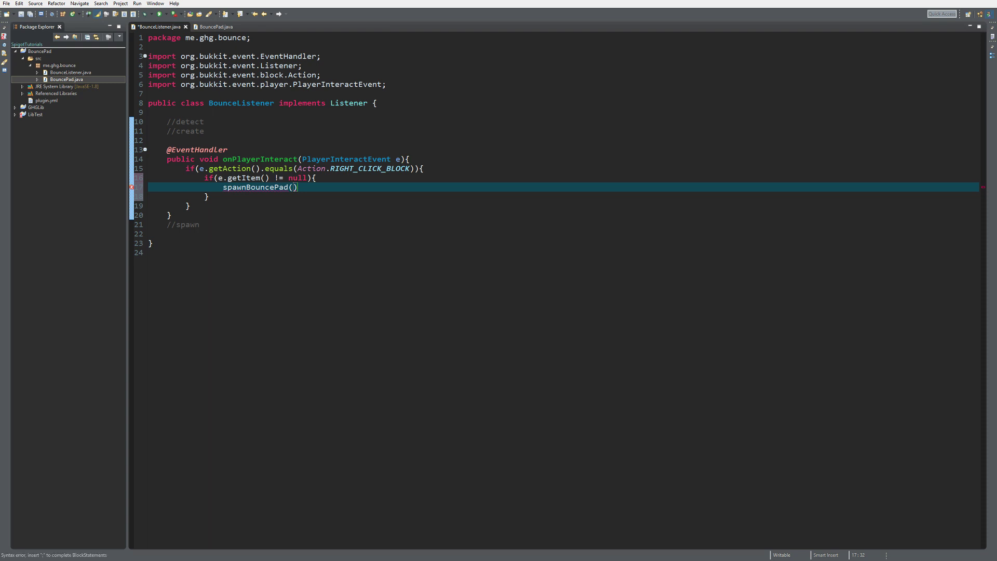
type("e.getcl")
Call spawnBouncePad at the clicked block's location offset by 0.5, 1.1, 0.5
key("Down")
key("Return")
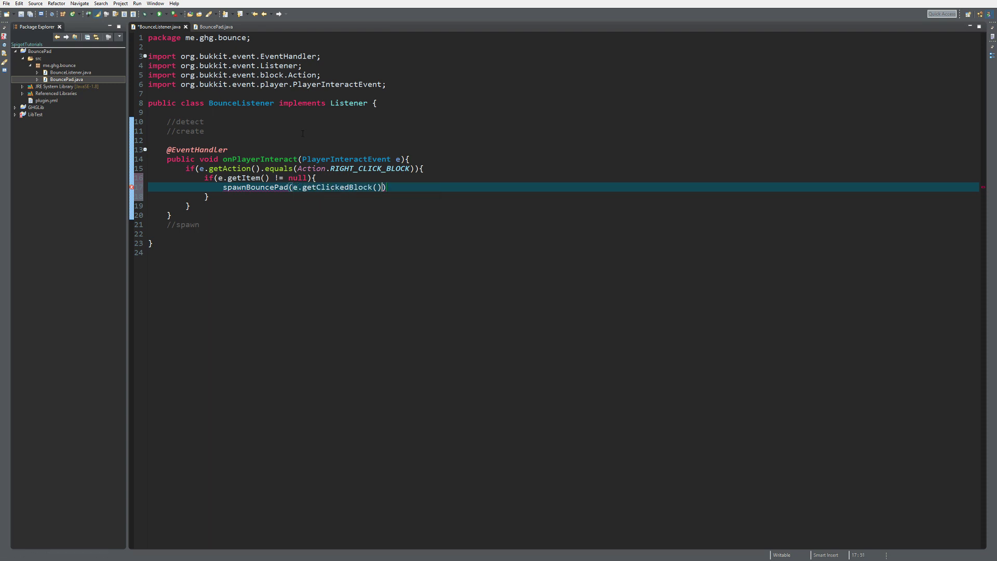
type(".getloc")
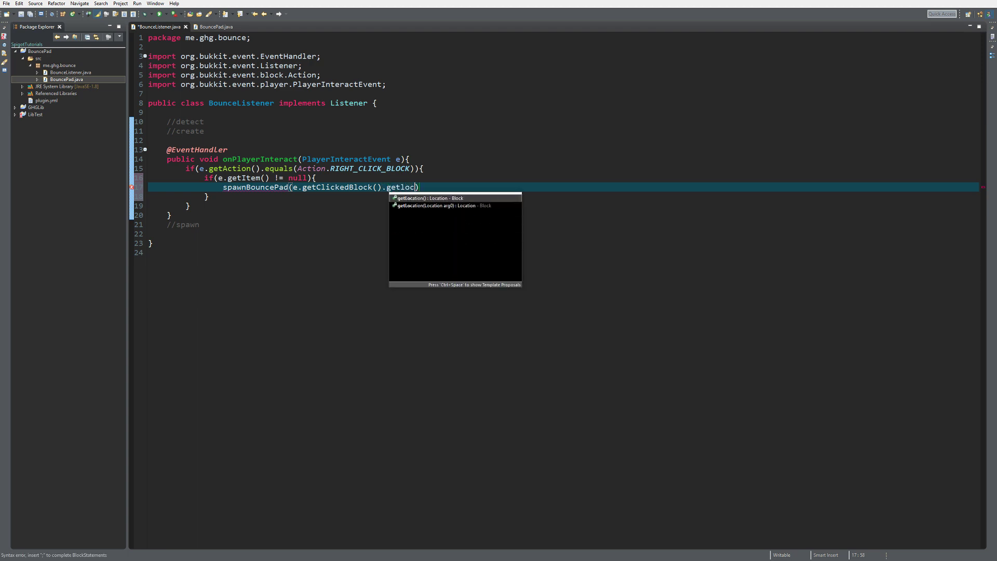
key("Return")
type(".add")
key("Return")
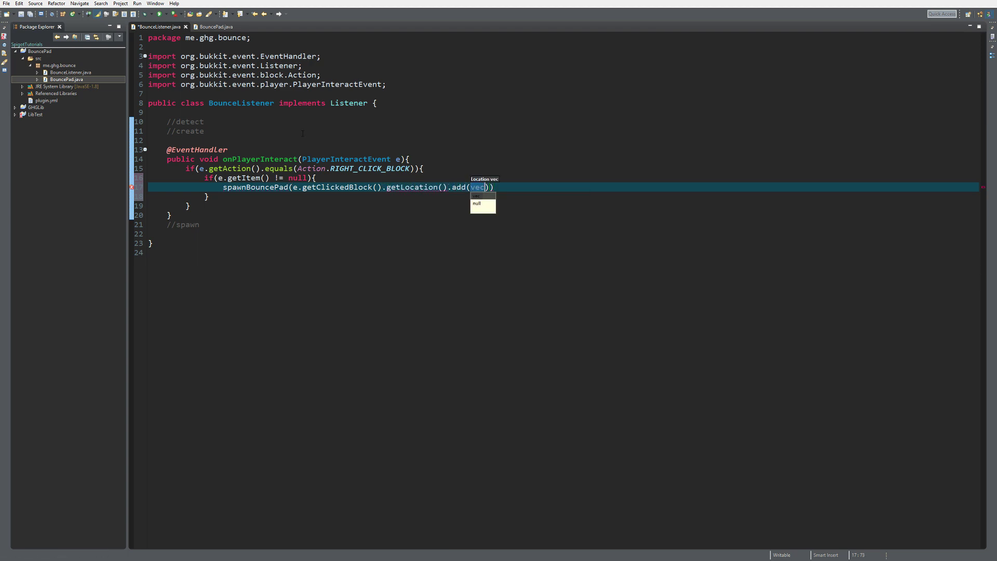
type("0.5,")
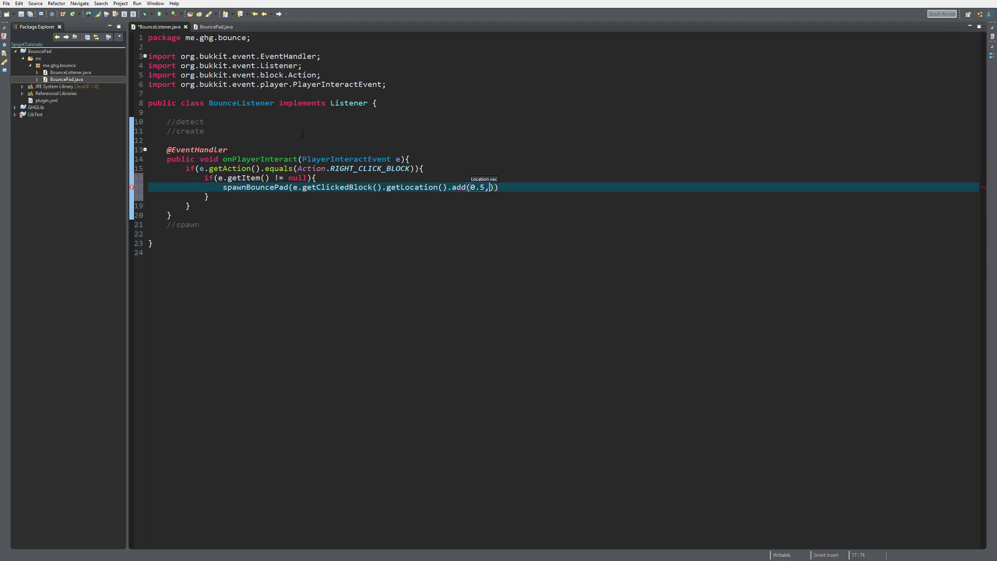
type("0")
key("BackSpace")
type("1.1,0.5")
key("End")
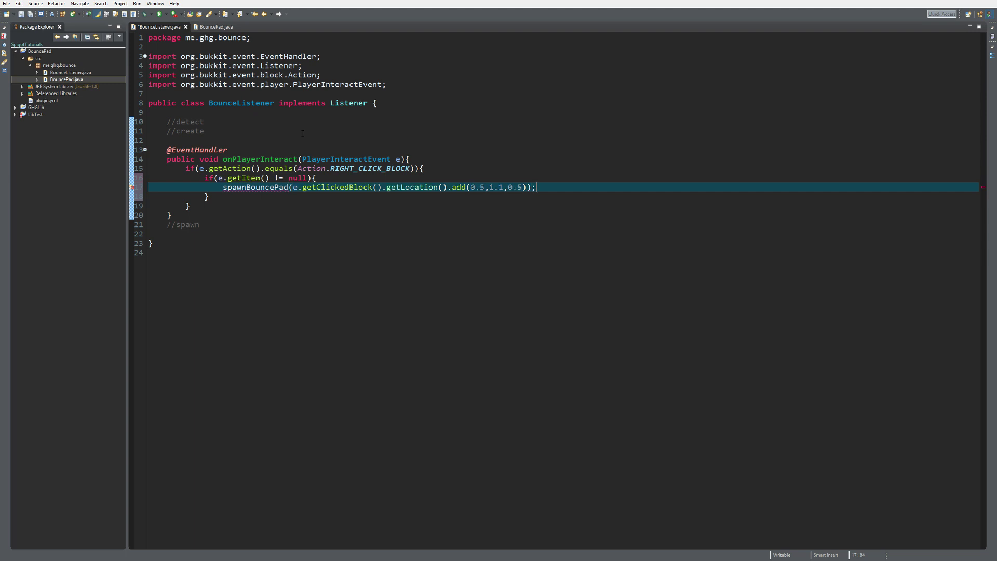
key("Down")
key("Down")
key("Down")
key("Return")
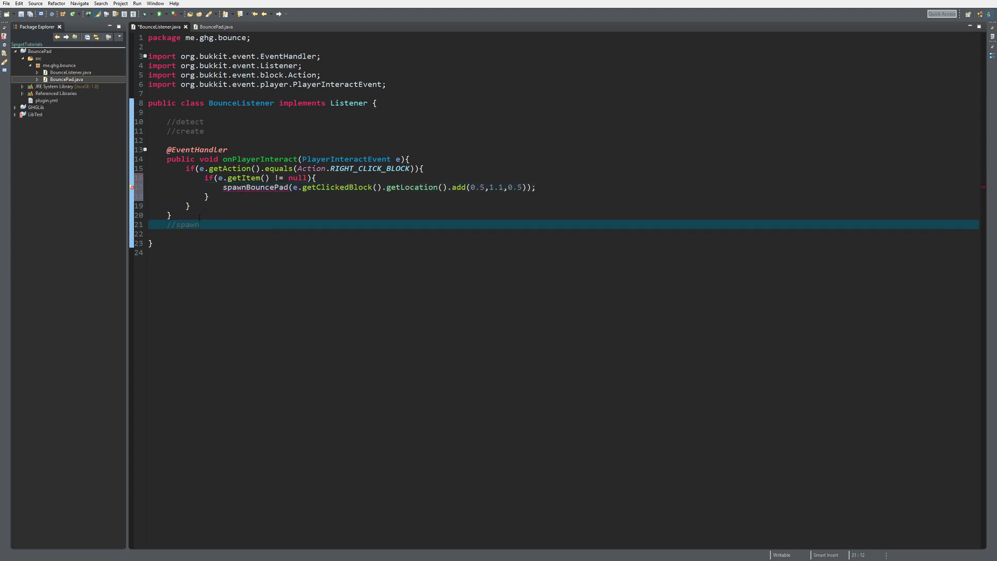
key("Down")
key("Down")
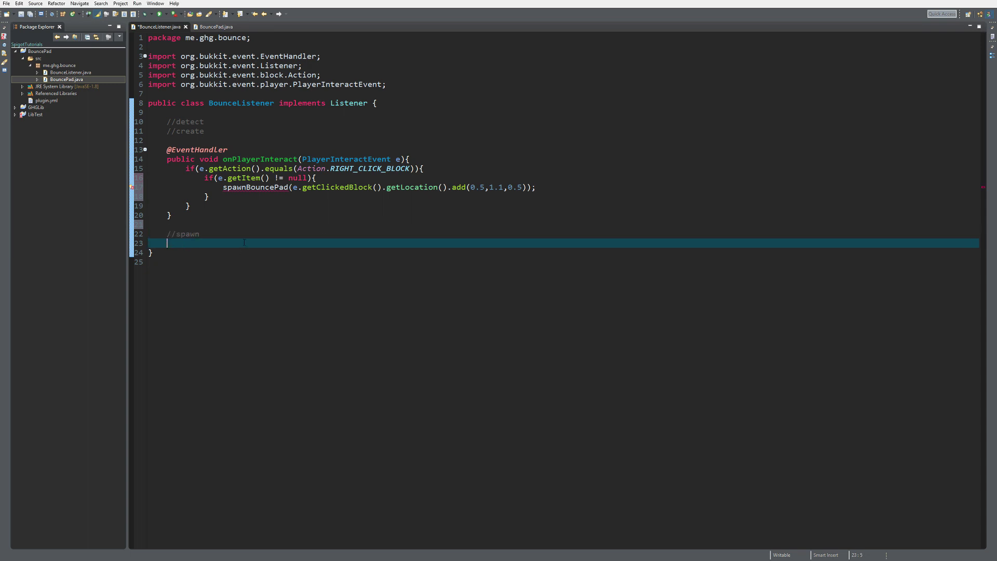
type("public void spawn")
type("Bounce")
Declare public void spawnBouncePad(Location loc) below //spawn and import org.bukkit.Location
key("BackSpace")
key("BackSpace")
key("BackSpace")
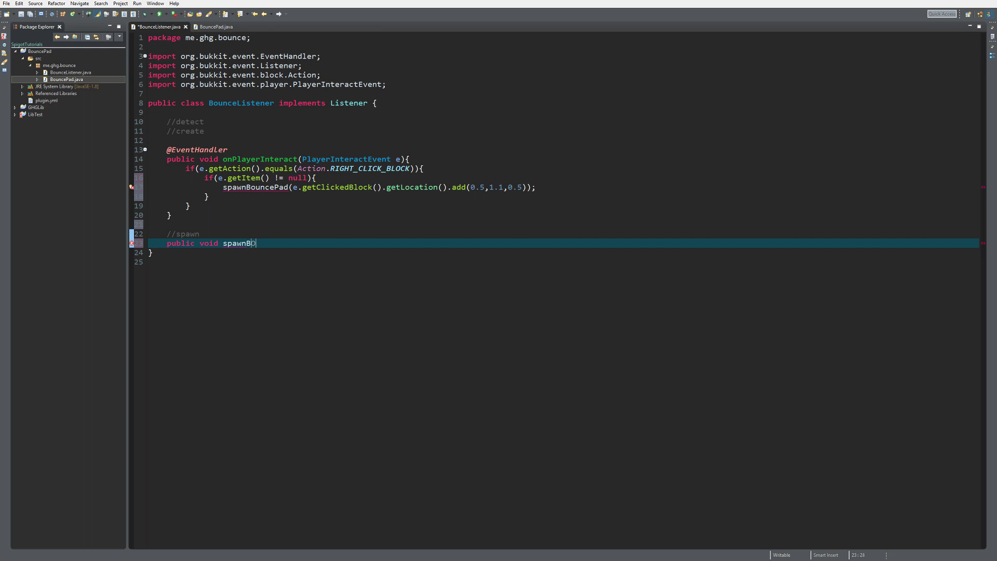
type("ouncePad(")
type("Location l")
type("oc){")
key("Return")
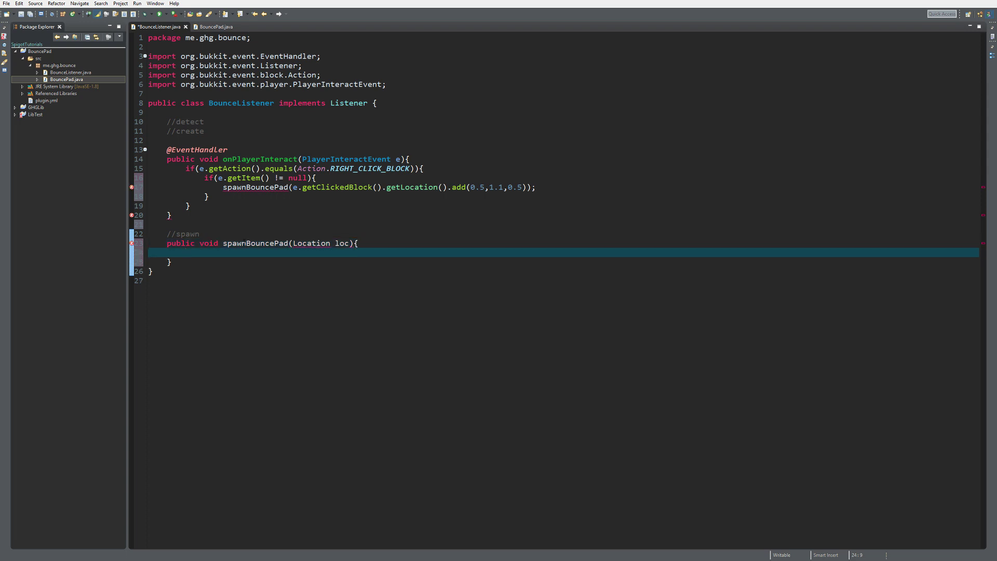
key("ctrl+shift+o")
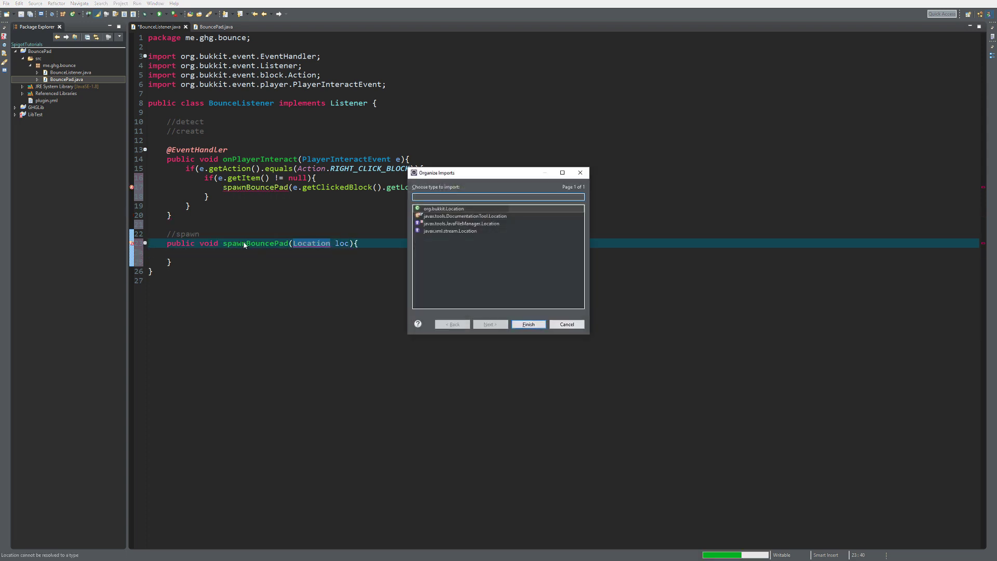
key("Return")
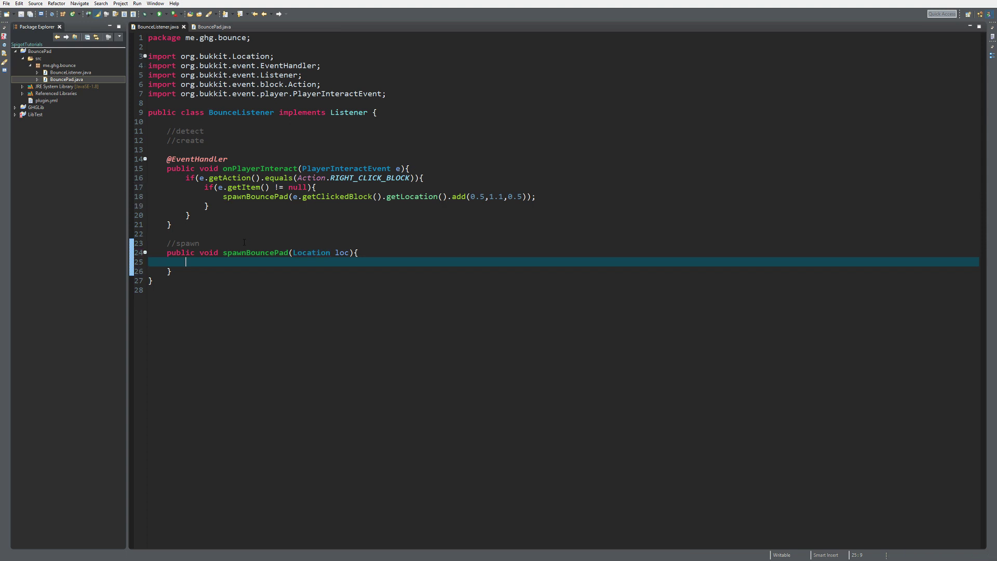
type("A")
type("reaEffec")
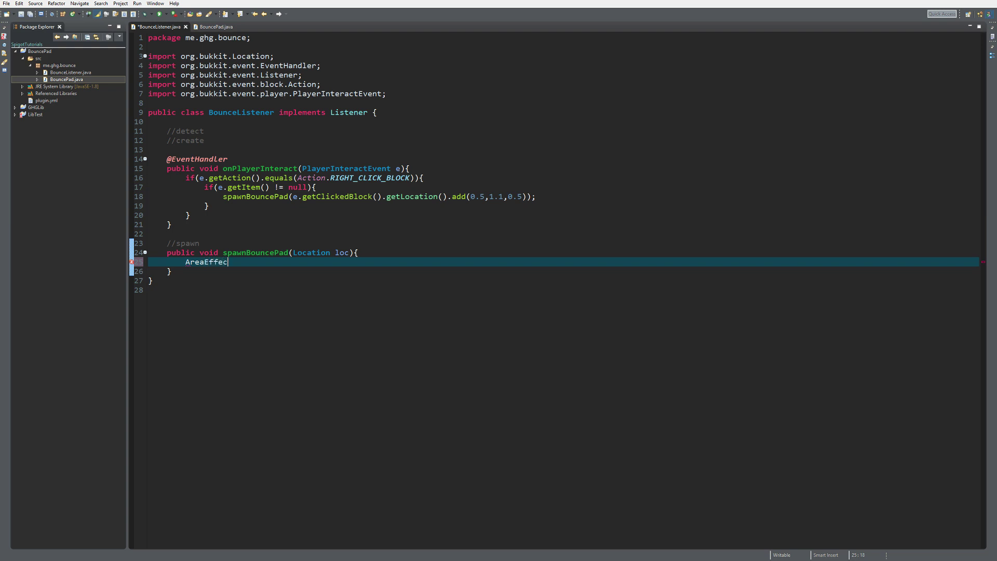
type("t Cl")
Assign loc.getWorld().spawnEntity(loc, EntityType.AREA_EFFECT_CLOUD) to AreaEffectCloud pad
key("BackSpace")
key("BackSpace")
key("BackSpace")
type("Cl")
type("oud")
type("pad")
key("ctrl+shift+o")
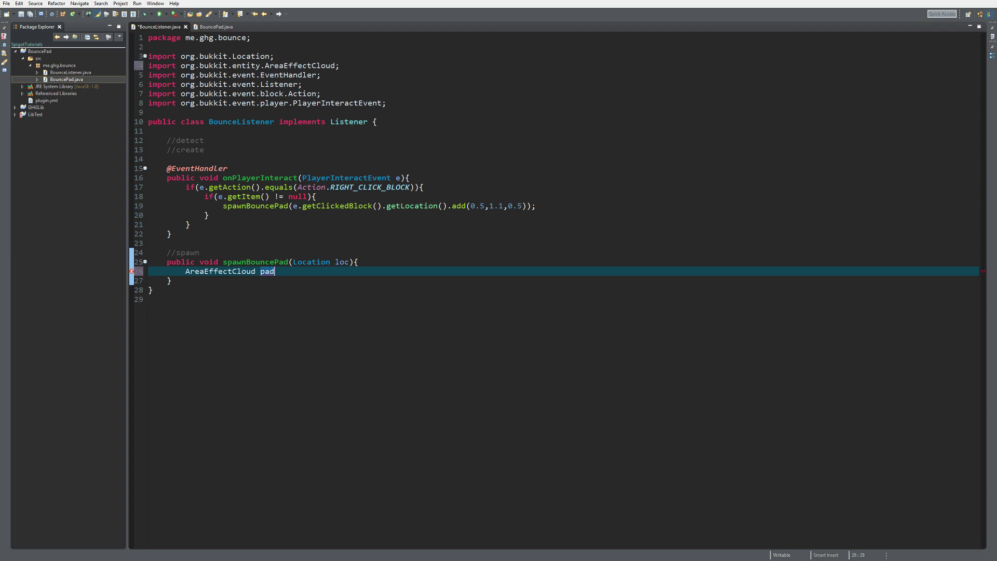
type("= lo")
type("c.getW")
key("Return")
type(".")
type("spawnEnt")
key("Return")
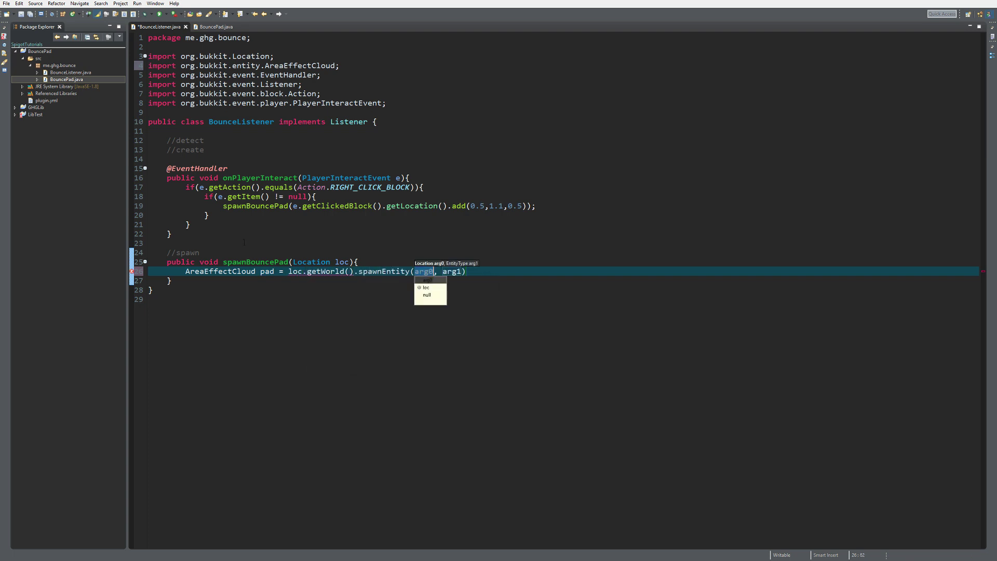
type("loc")
key("Return")
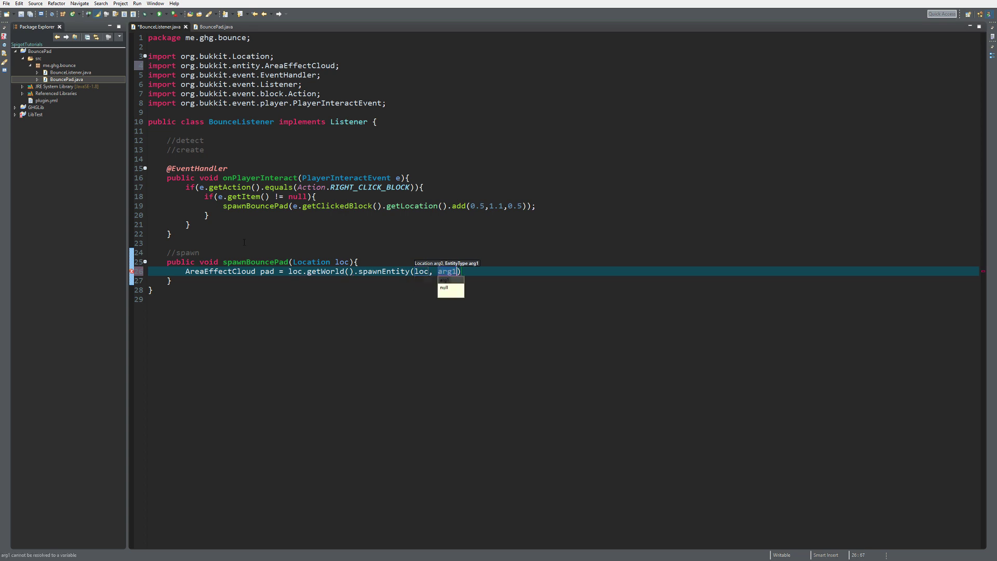
type("Entity")
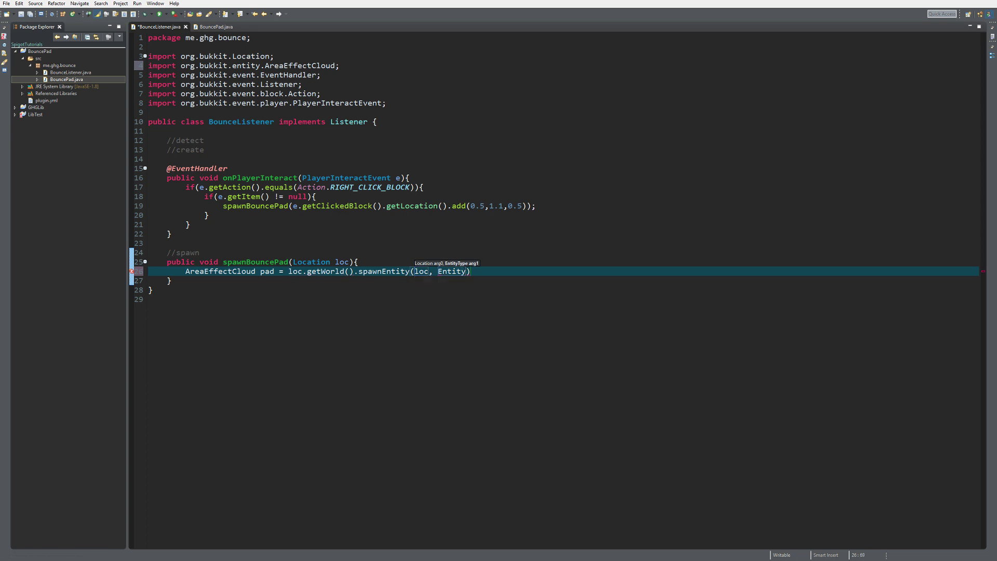
type("Type.ARE")
key("Return")
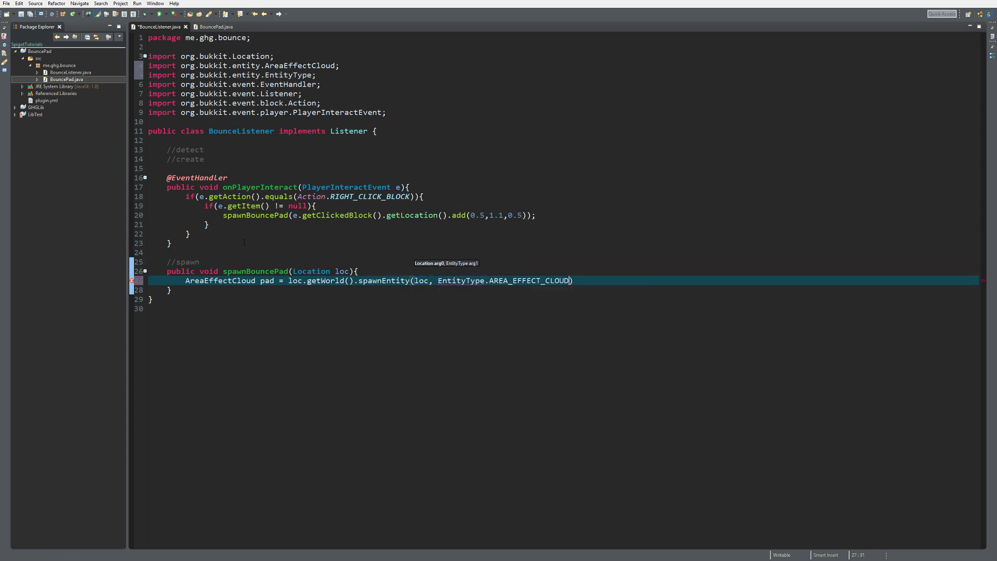
type(";")
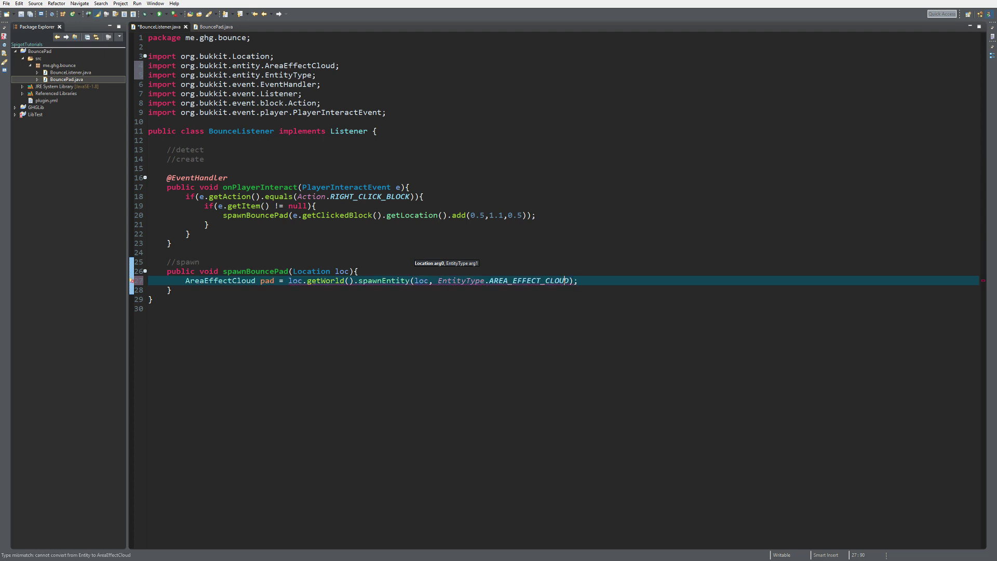
Add the (AreaEffectCloud) cast before the spawn call and save the file
key("Left")
key("Left")
key("Left")
left_click(290, 280)
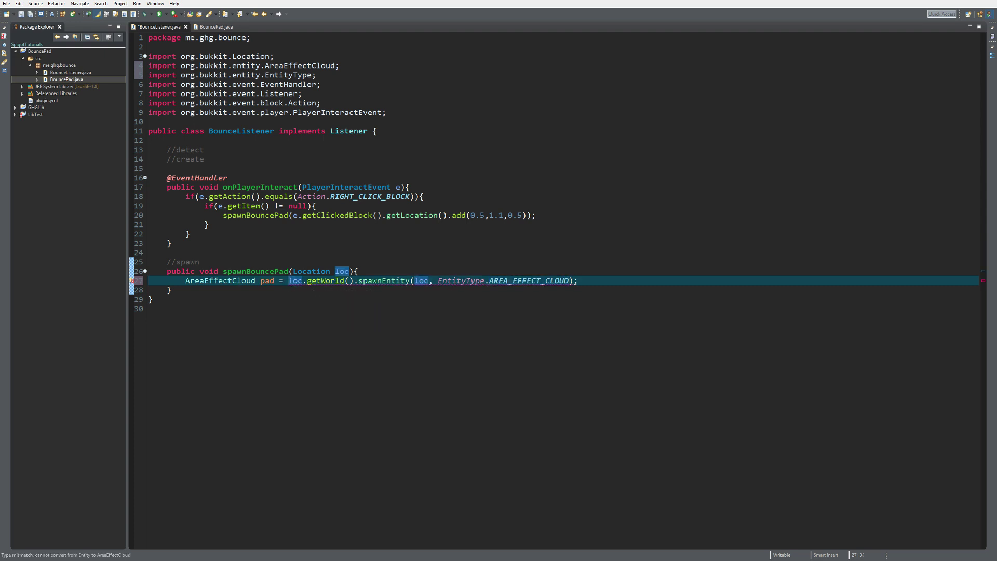
type("(Area")
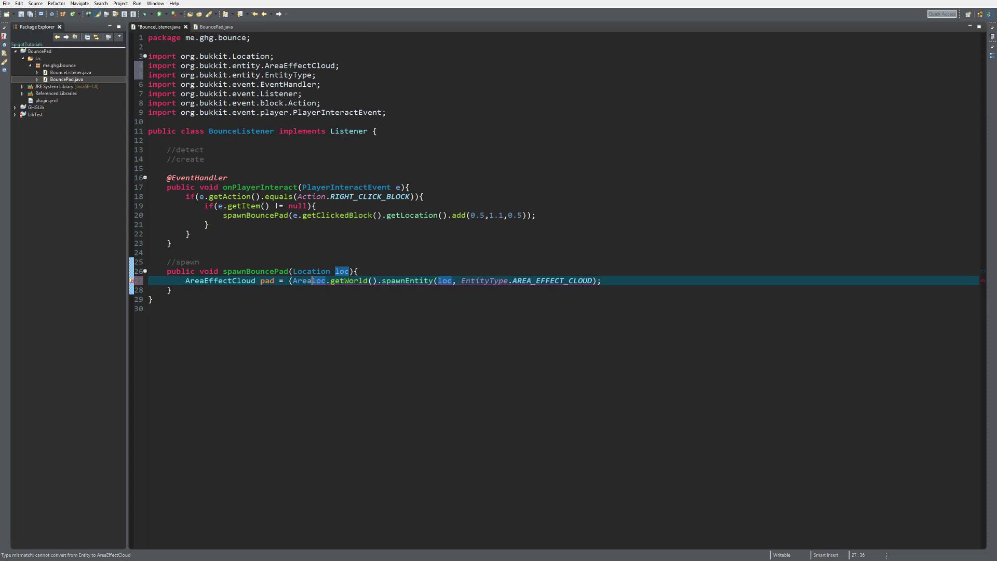
type("EffectCloud")
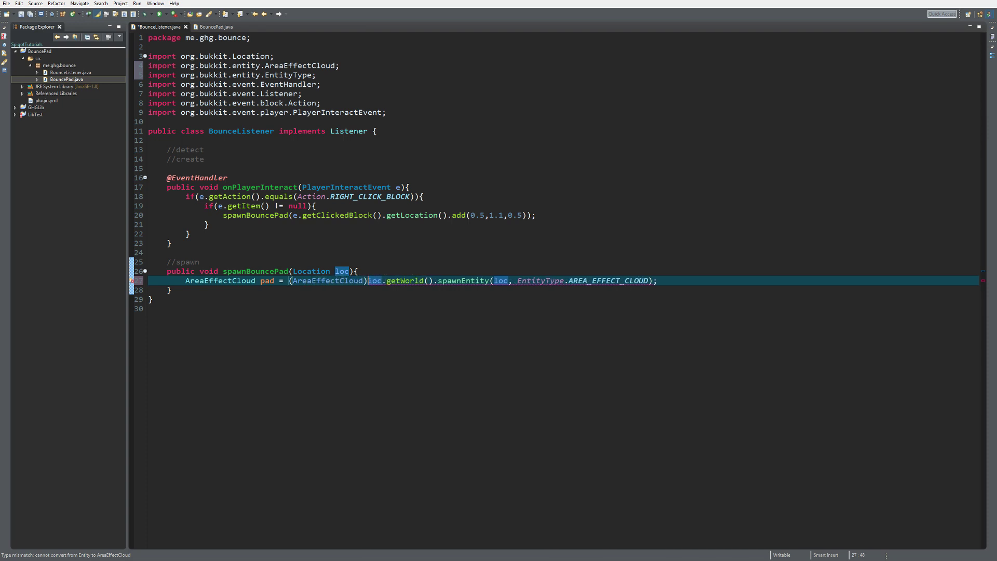
type(")")
key("ctrl+s")
left_click(688, 281)
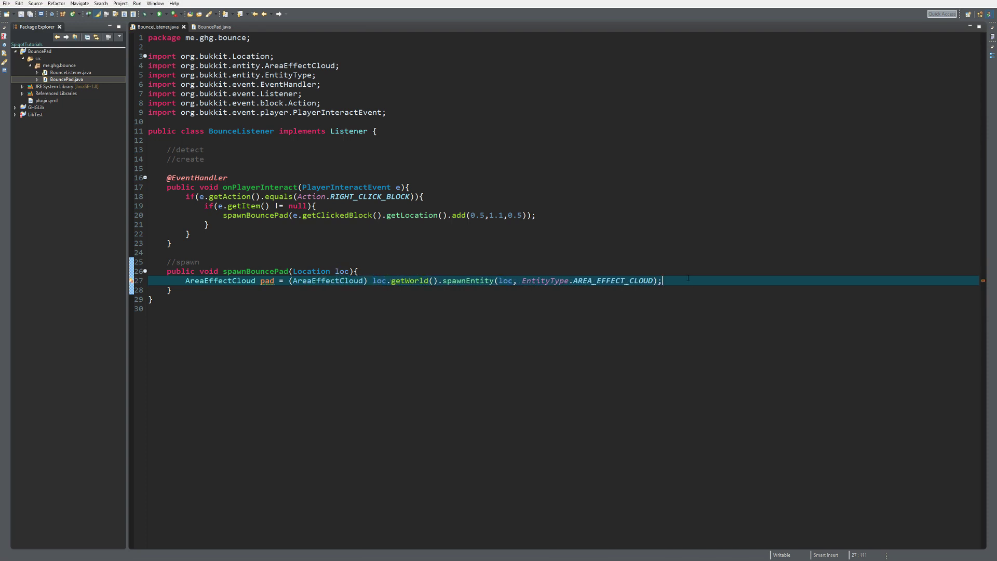
key("Return")
type("p")
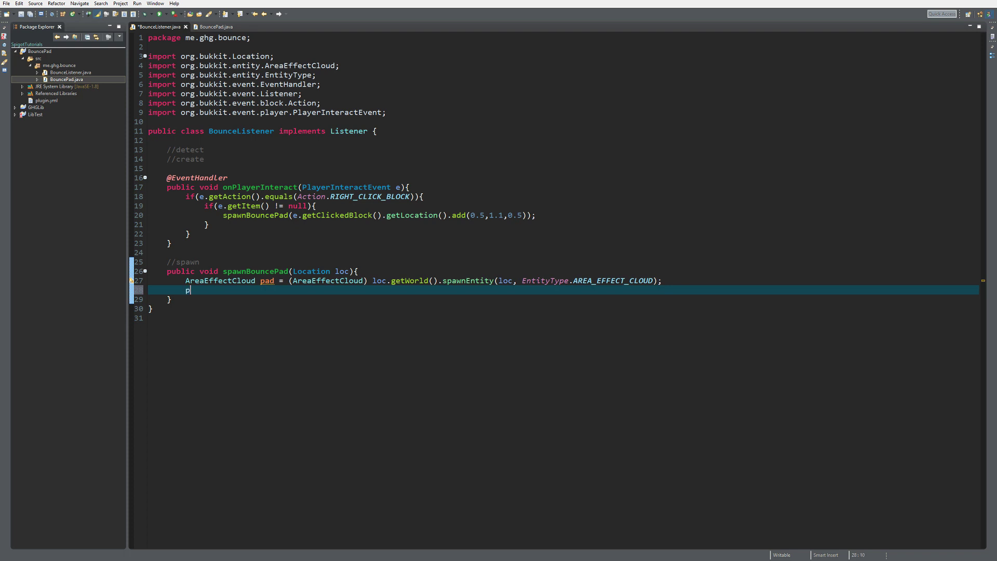
type("ad")
type(".add")
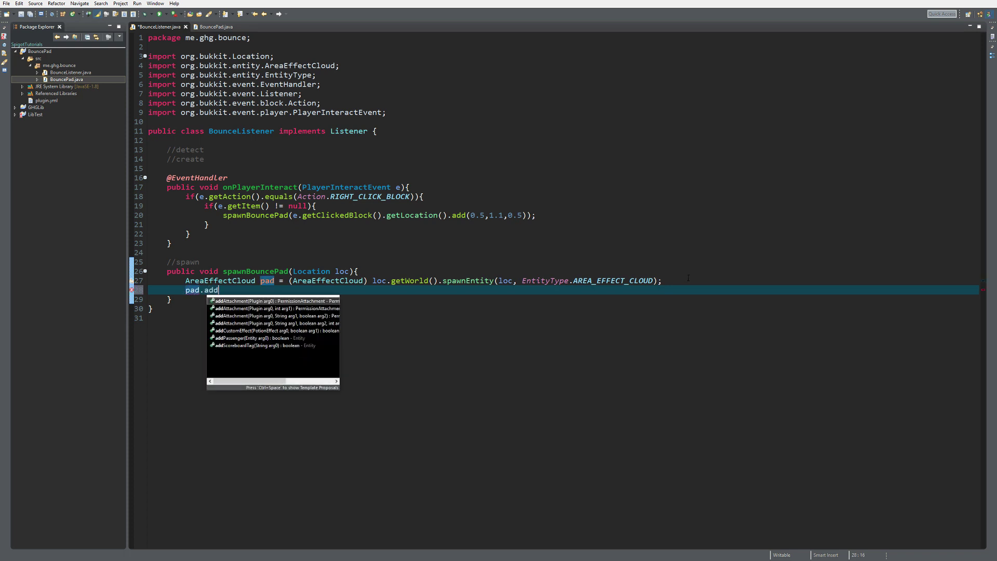
type("cust")
Add pad.addCustomEffect(new PotionEffect(PotionEffectType.JUMP, 0, 0), false) with imports, then save
key("Return")
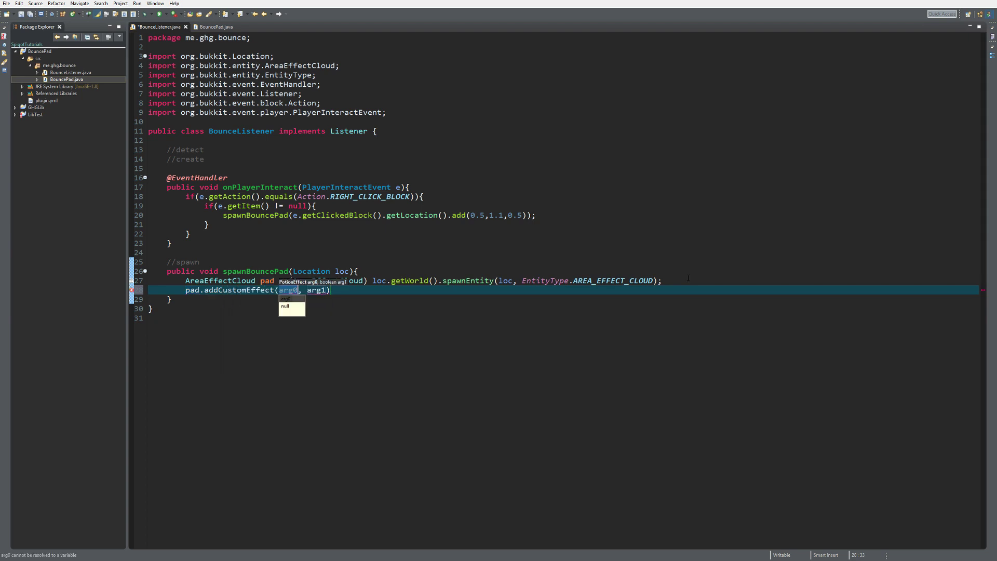
type("new PotionEff")
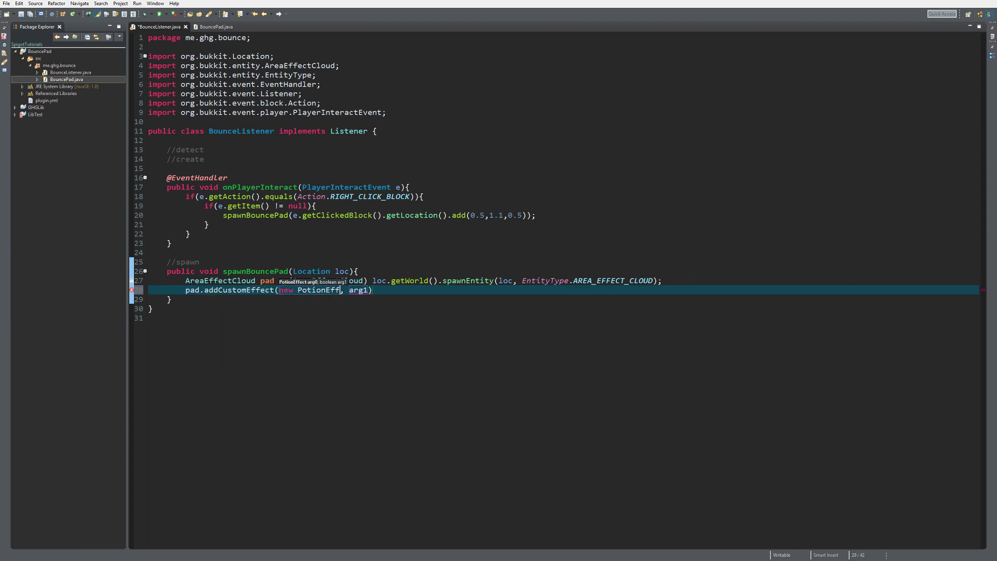
type("ect(Po")
type("tionEffet")
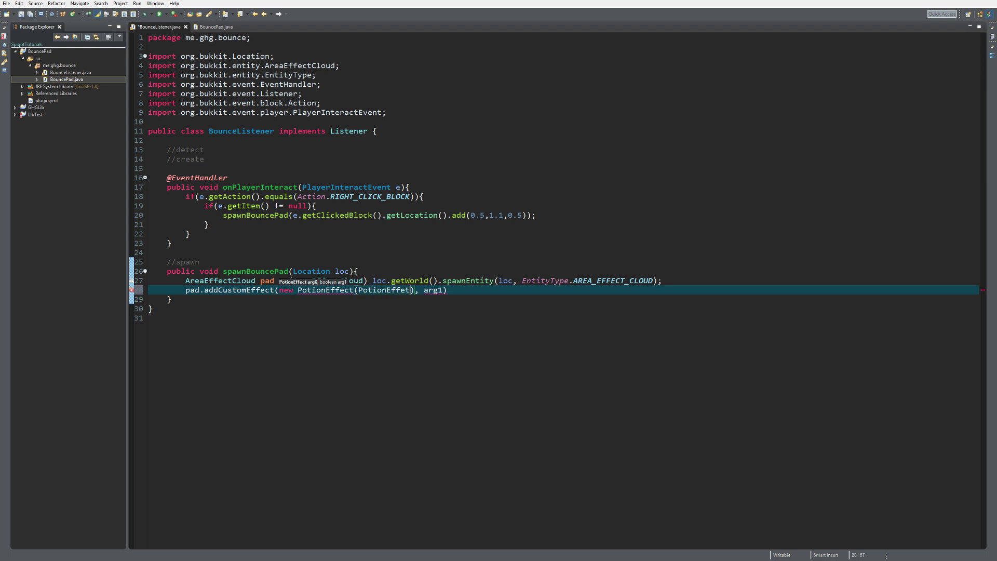
type("Type.jump")
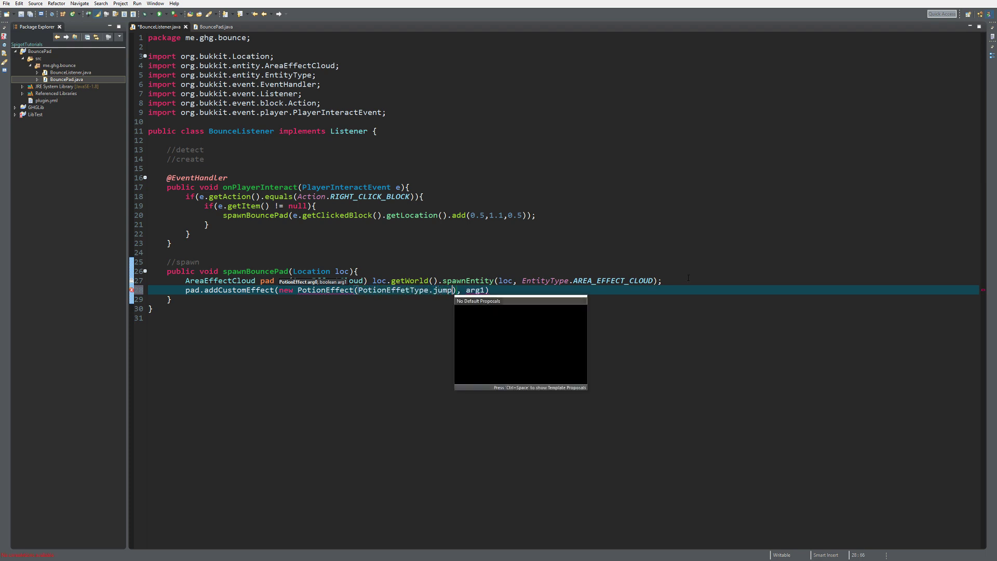
key("ctrl+shift+o")
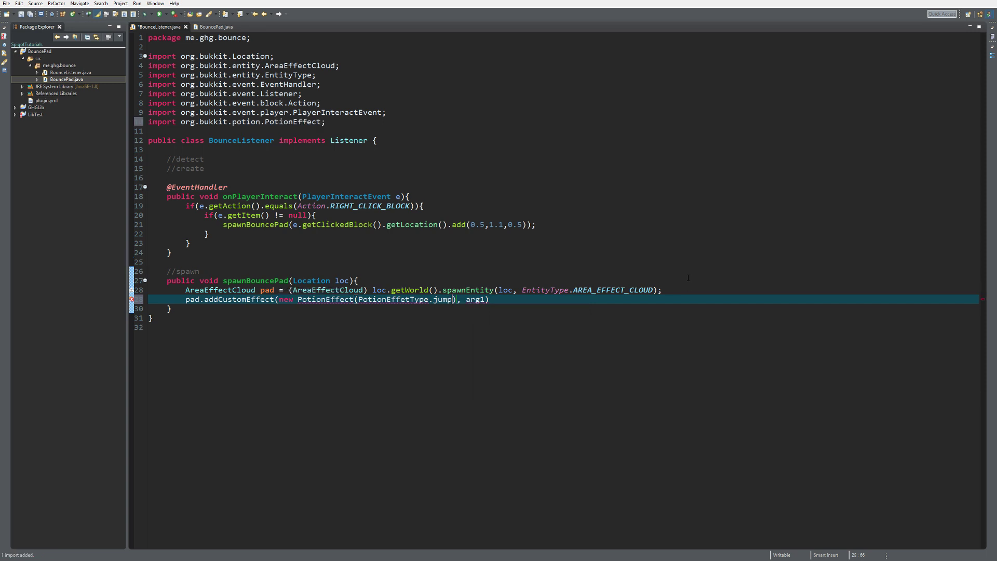
type(", 0")
type(",")
type(" 0), ")
type("Fa")
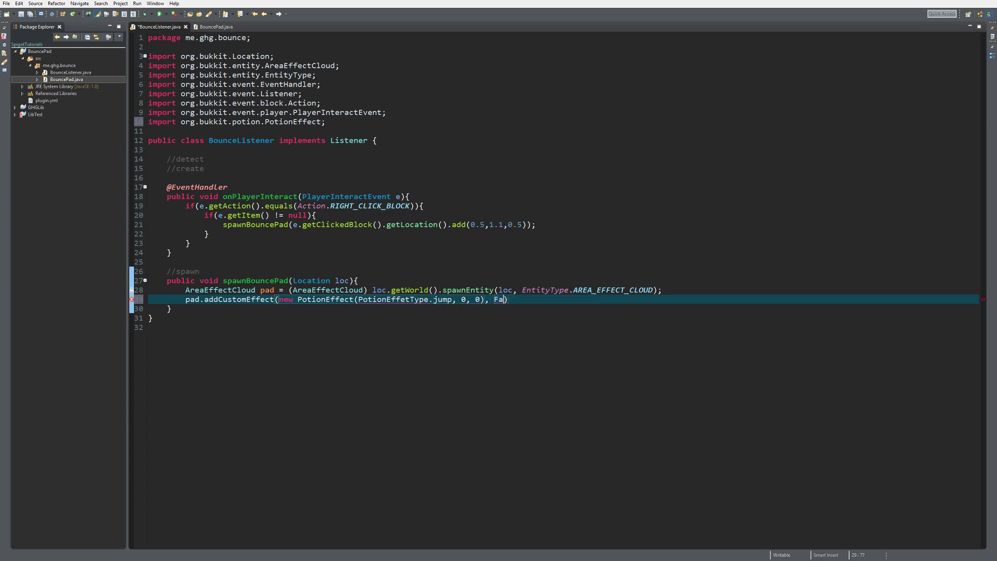
key("BackSpace")
key("BackSpace")
type("false)")
type(";")
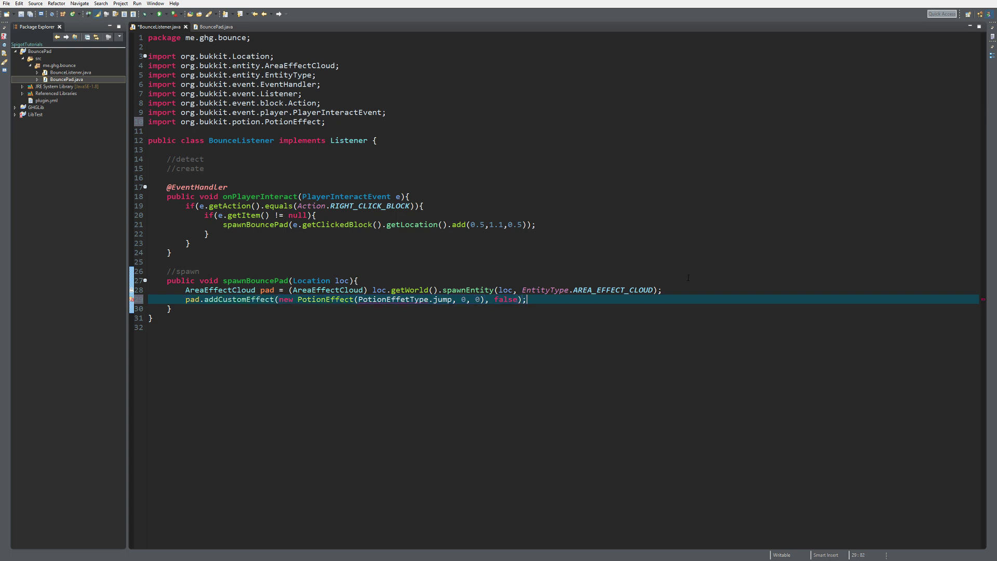
key("ctrl+1")
key("Return")
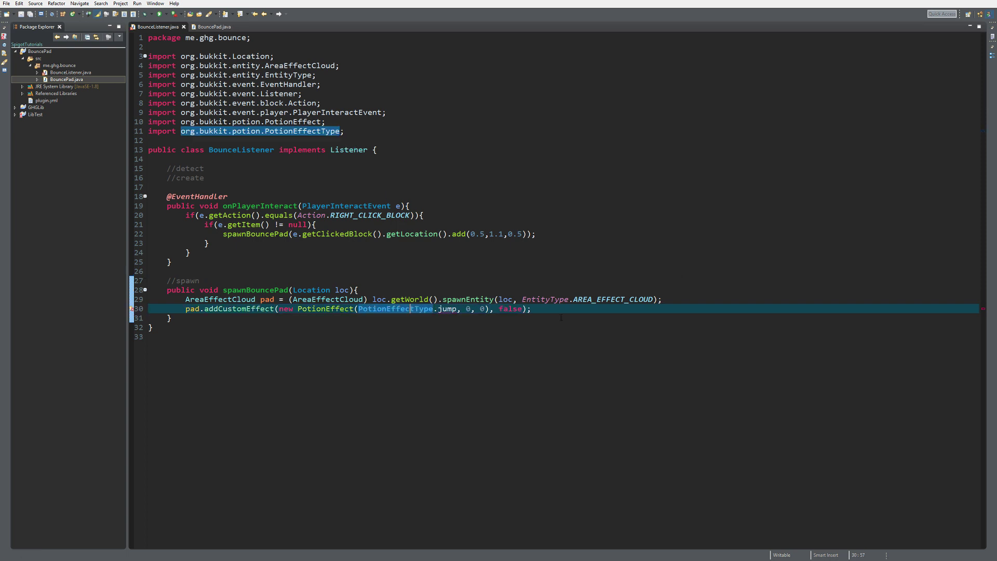
key("BackSpace")
key("BackSpace")
key("BackSpace")
key("BackSpace")
type("JUMP")
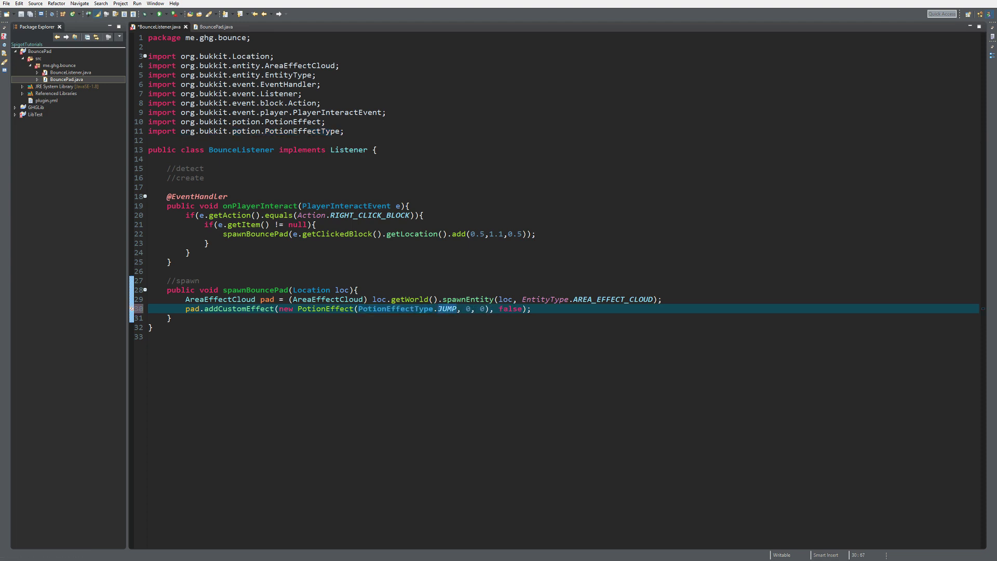
key("ctrl+s")
Add pad.setRadius(1) and pad.setDuration(400) below the JUMP effect line
left_click(201, 169)
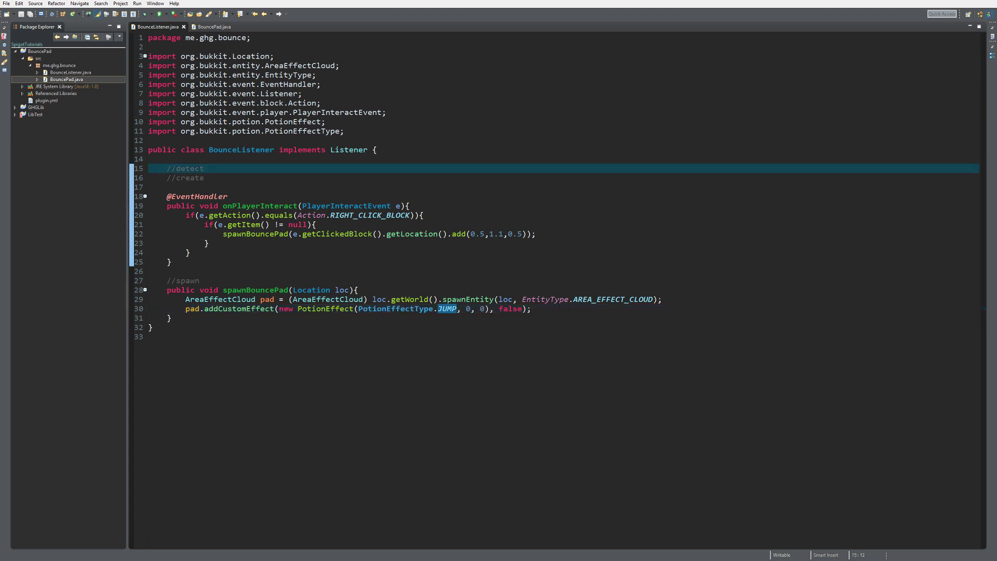
key("Return")
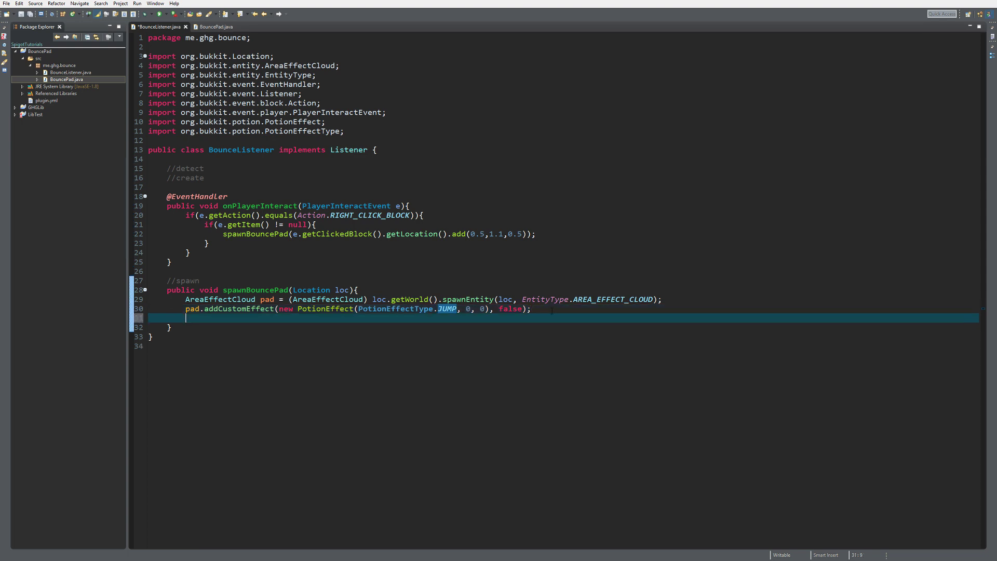
type("pad.setra")
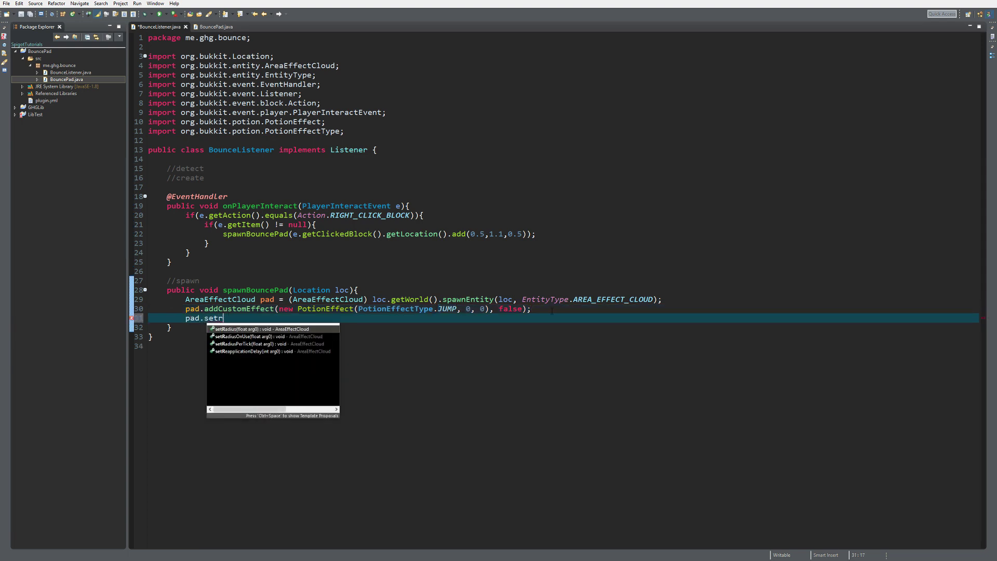
key("BackSpace")
type("a")
key("Return")
type("1);")
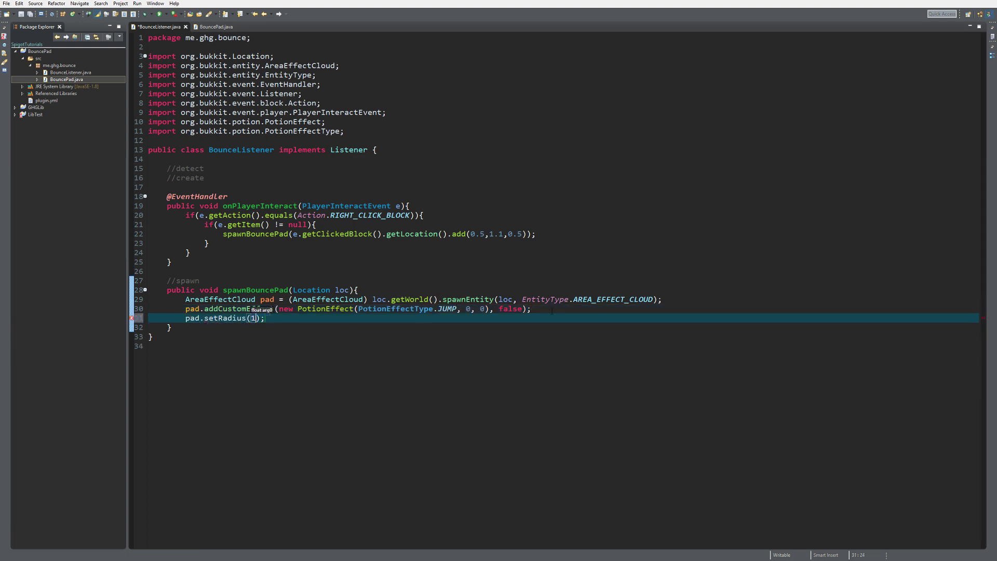
key("End")
key("Return")
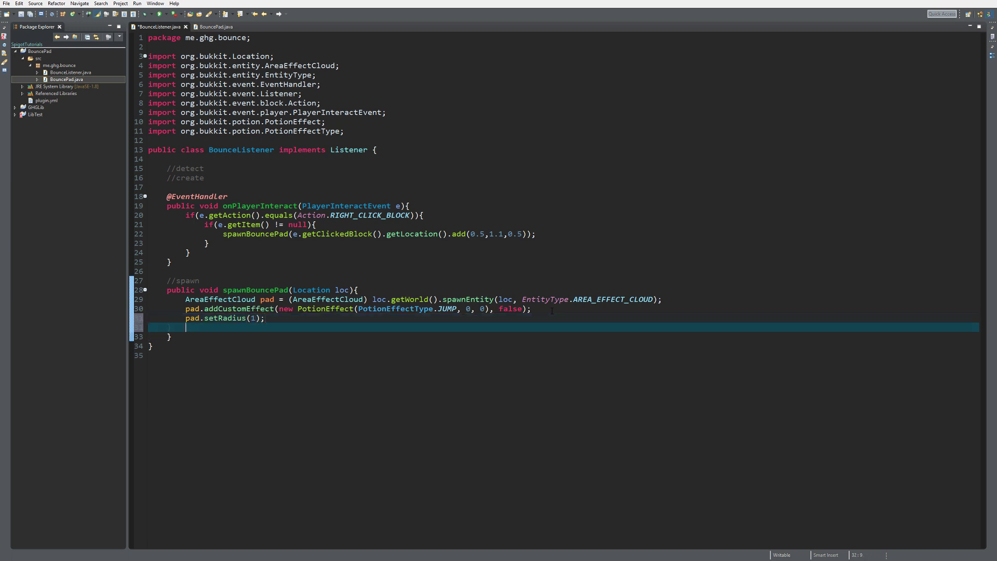
type("pad.setdur")
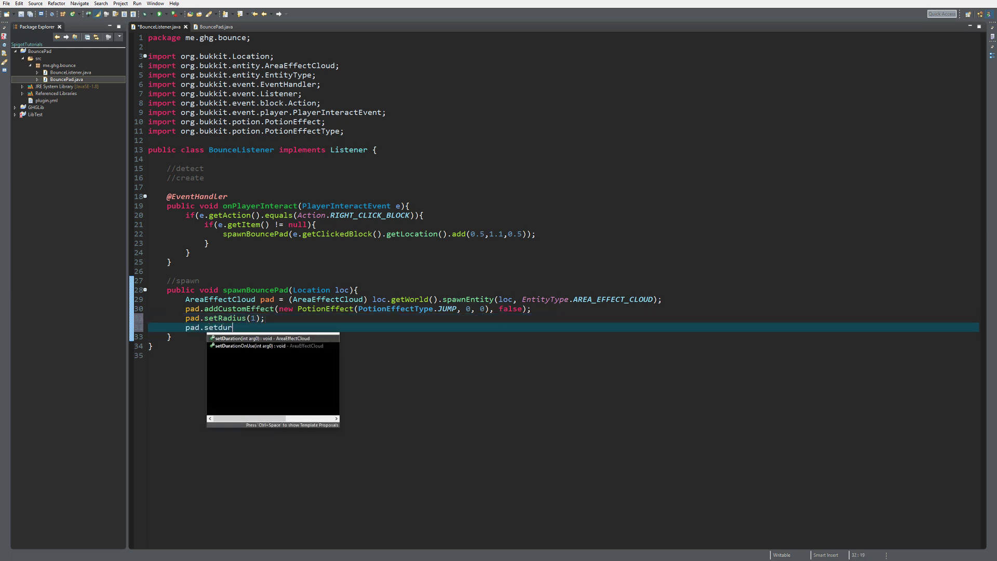
key("Return")
type("400);")
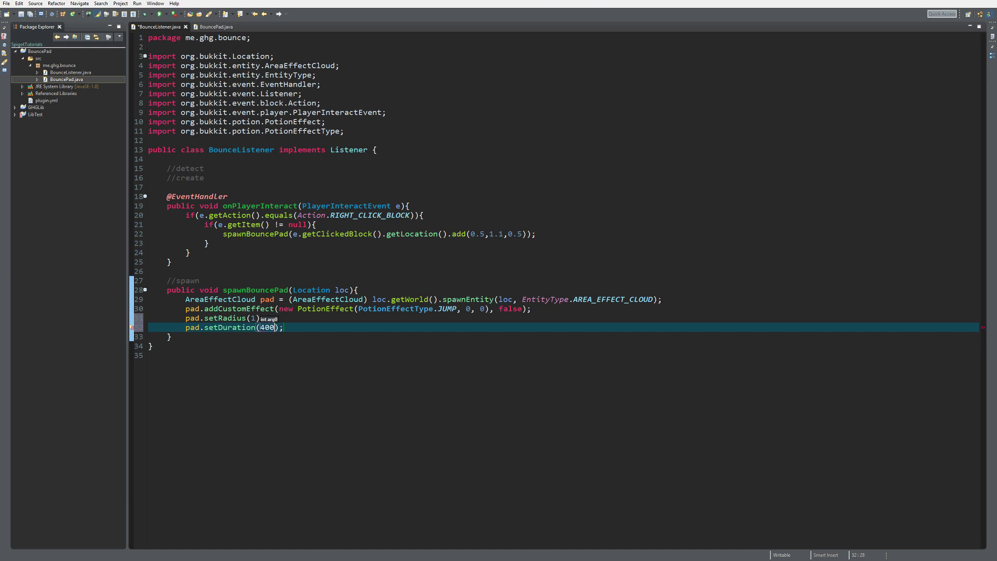
key("End")
key("Return")
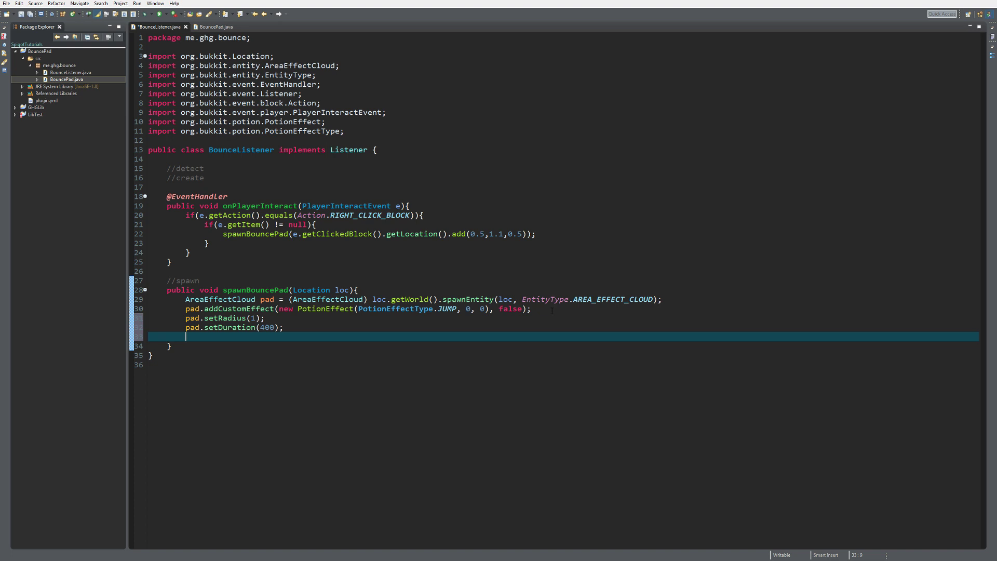
type("pad.")
type("setCust")
Add pad.setCustomName("BouncePad") and pad.setCustomNameVisible(false) on separate lines
key("Return")
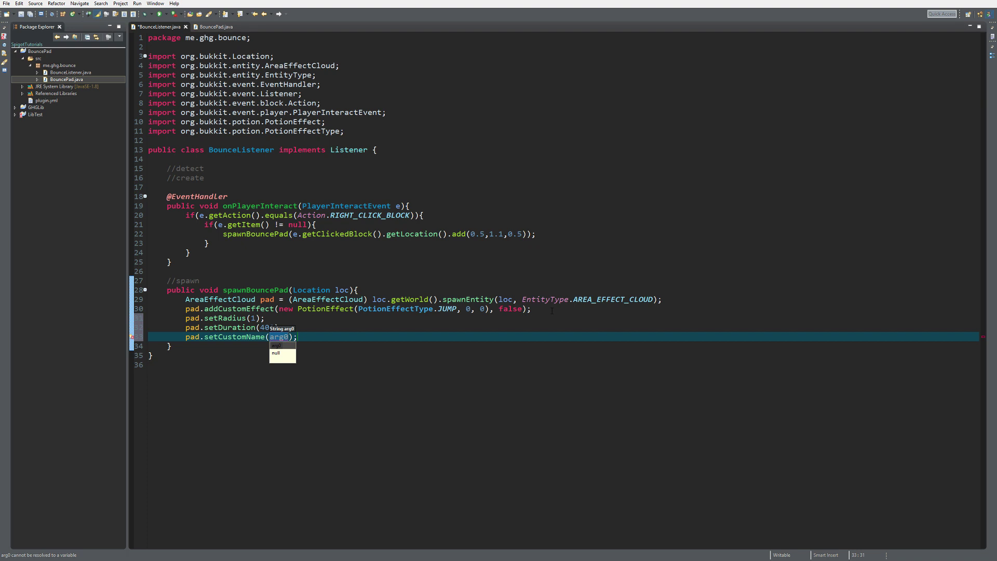
type("\"Bounce")
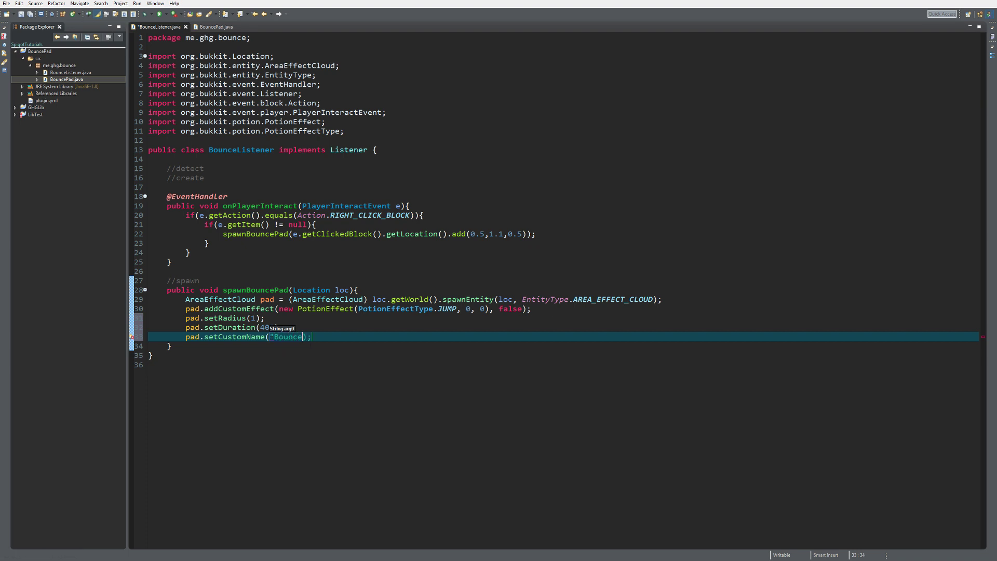
type("Pad")
key("End")
key("Down")
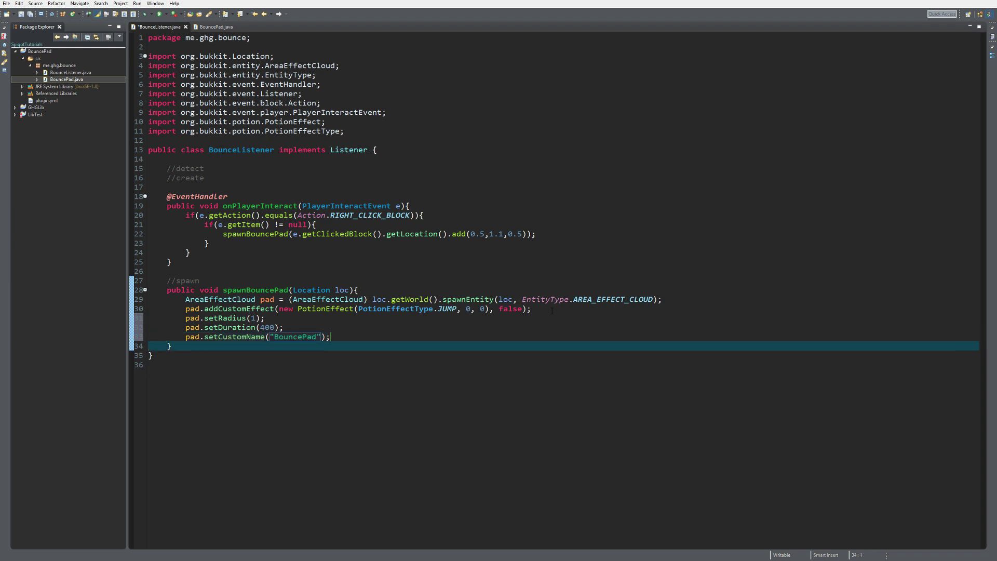
key("Return")
type("pad.")
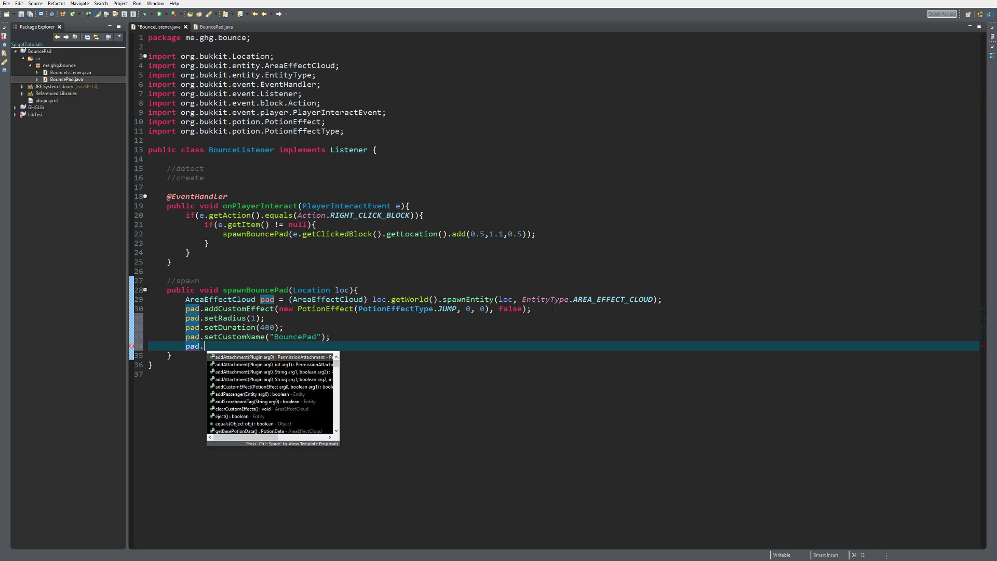
type("setC")
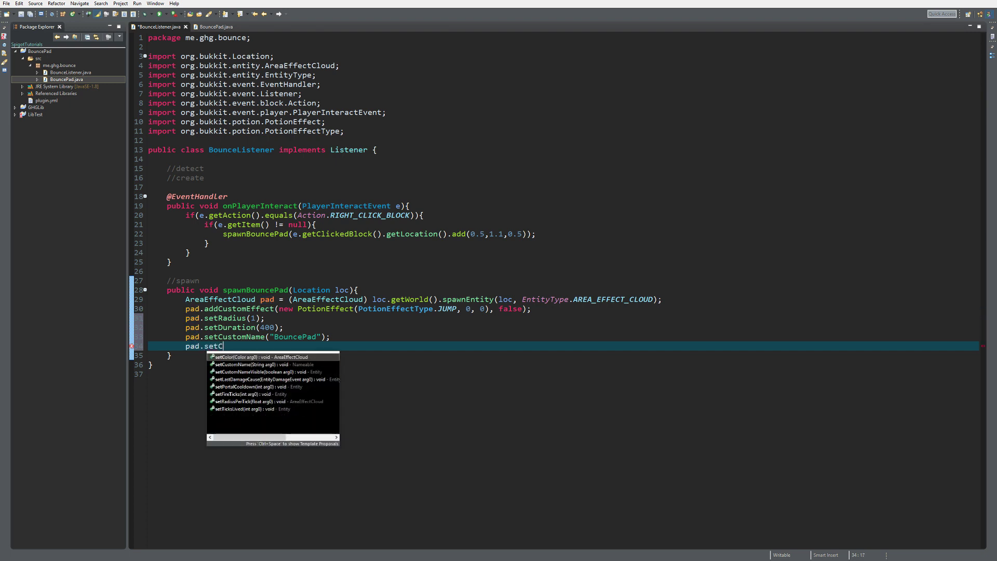
type("ust")
key("Down")
key("Return")
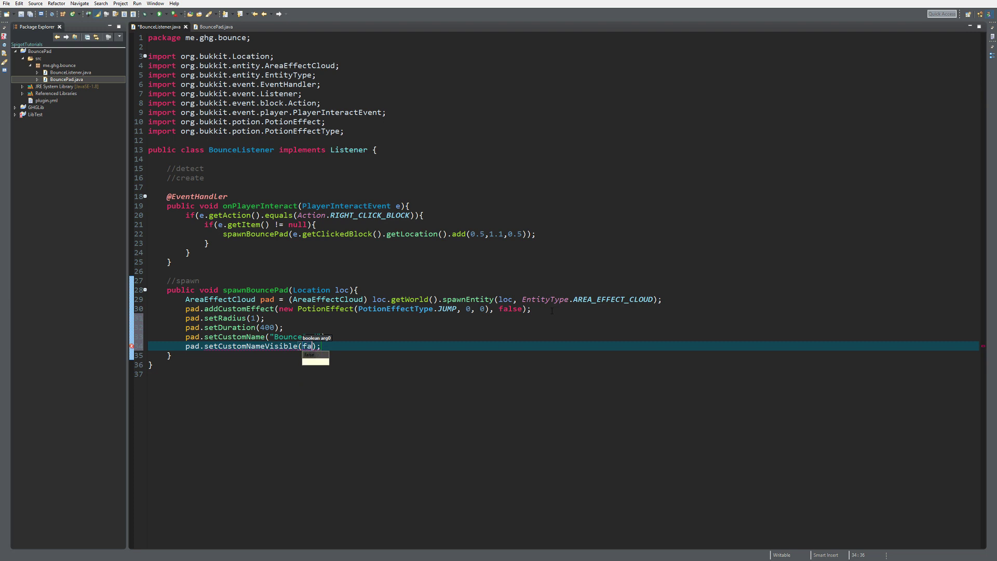
type(";")
key("Return")
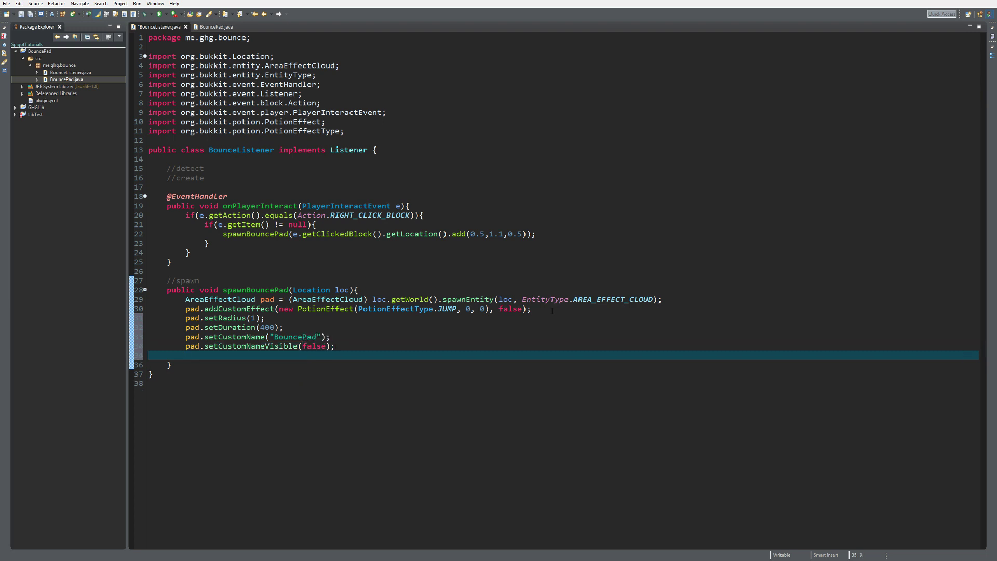
type("pad.set")
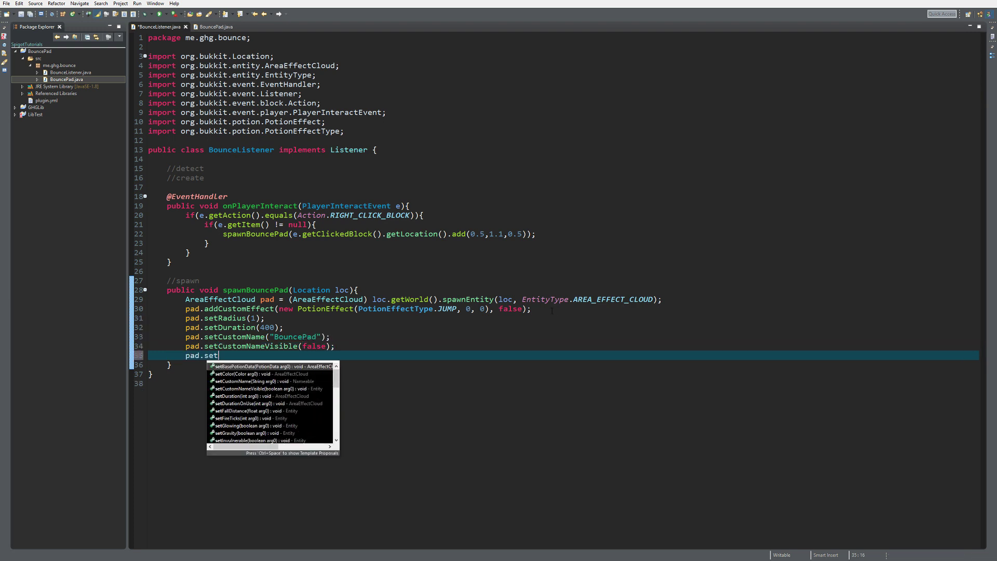
type("Pa")
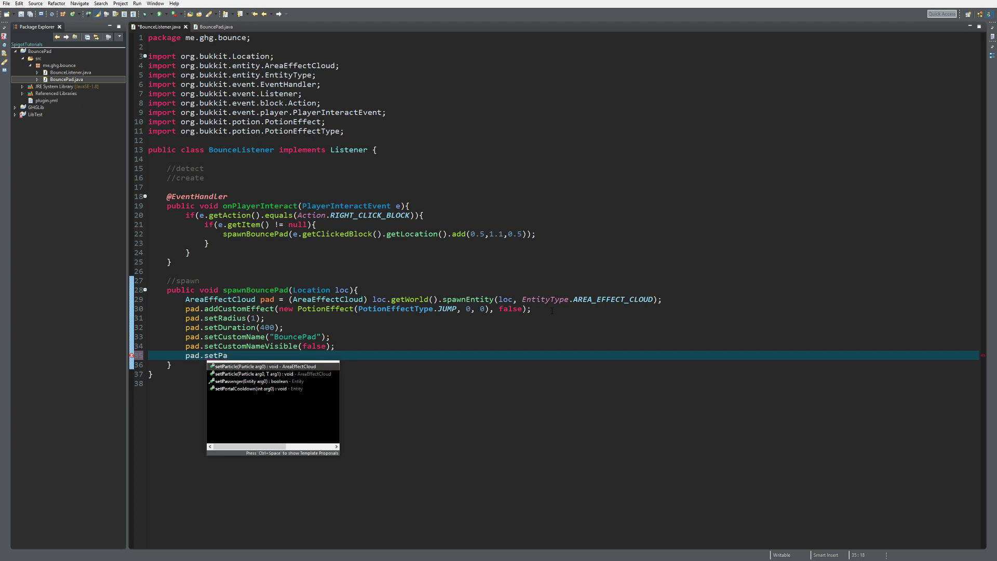
Add pad.setParticle(Particle.REDSTONE, new Particle.DustOptions(Color.BLUE, 1)) with its imports
key("Return")
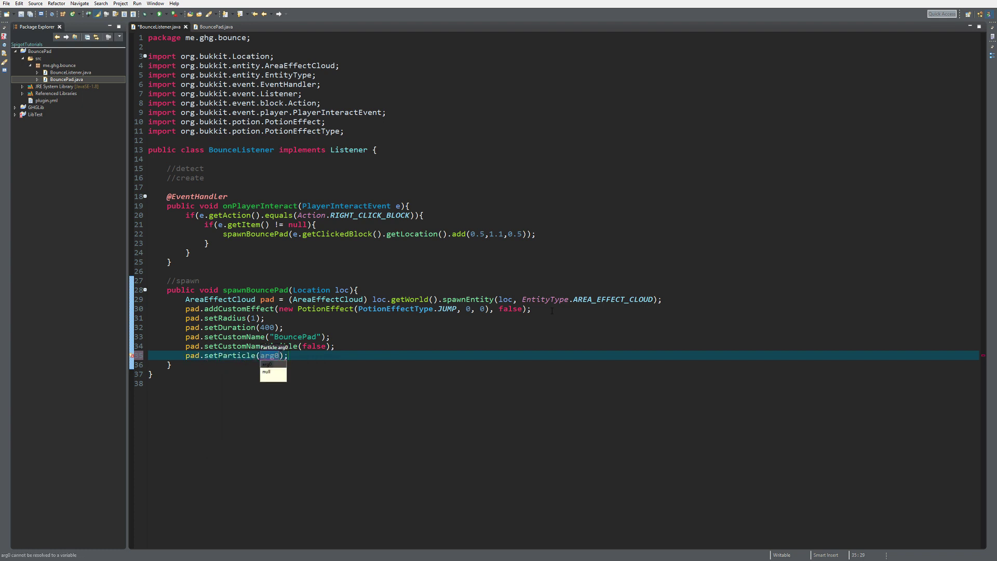
type("Particle.red")
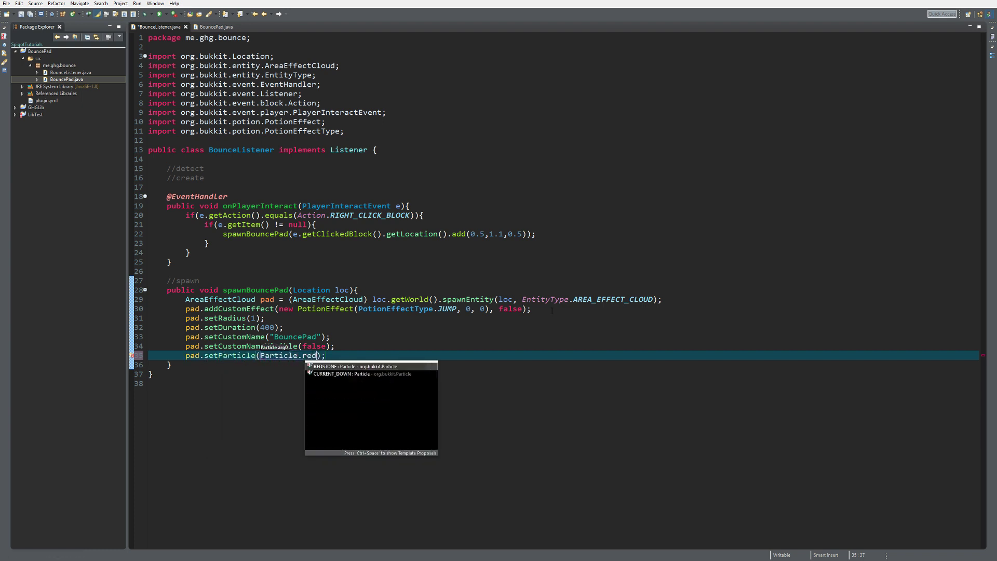
key("Return")
type(", new ")
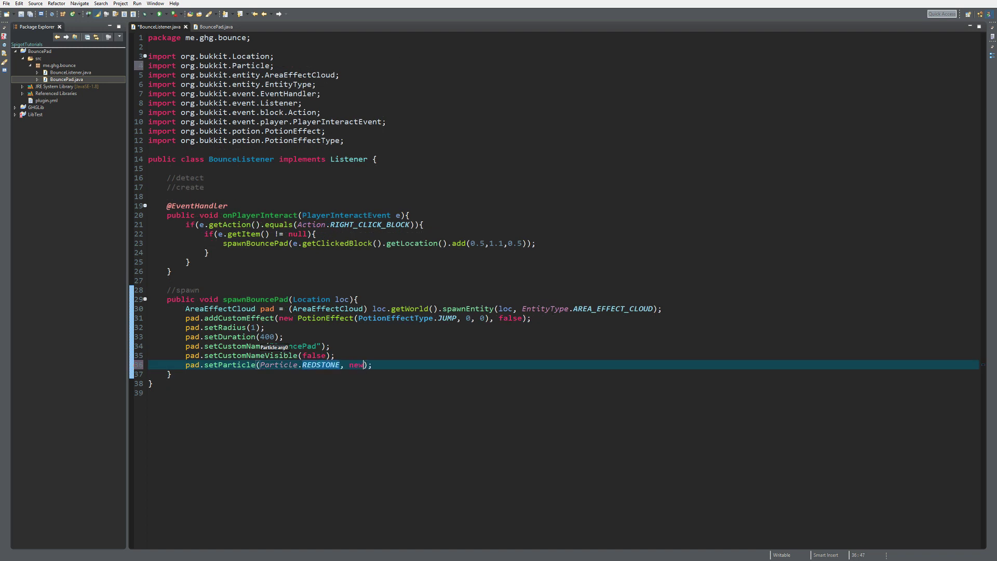
type("Part")
type("icle.du")
key("Return")
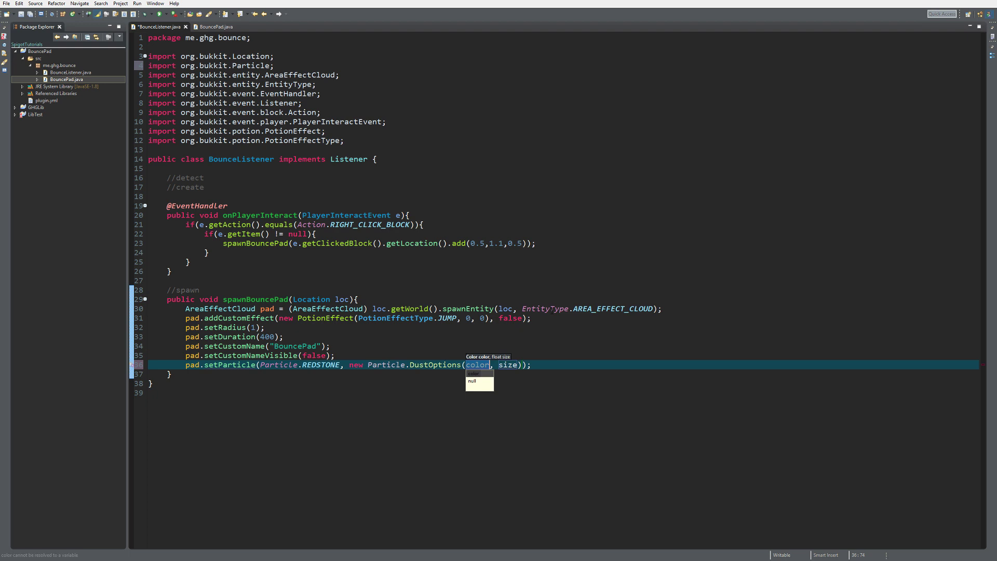
type("Co")
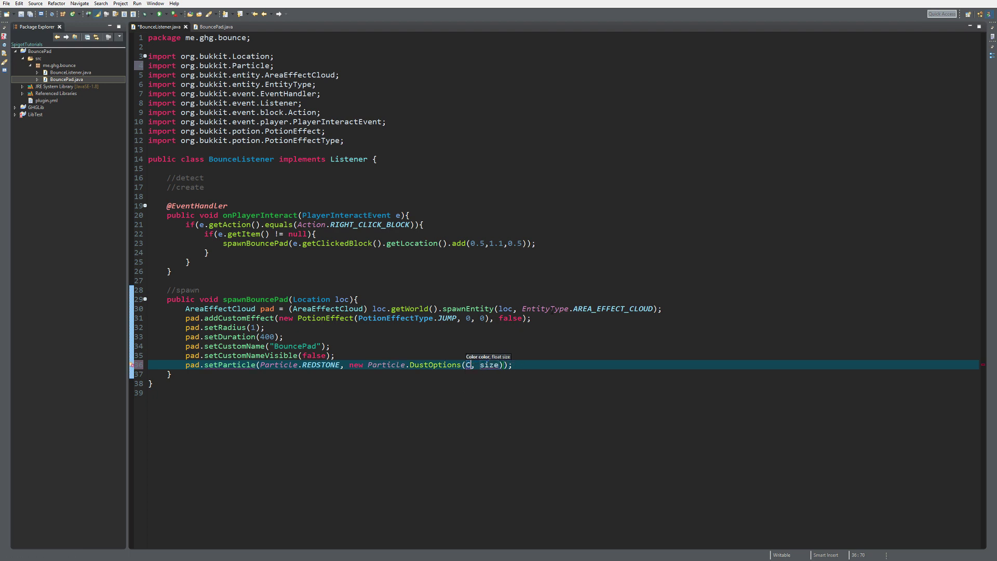
type("lor.blue")
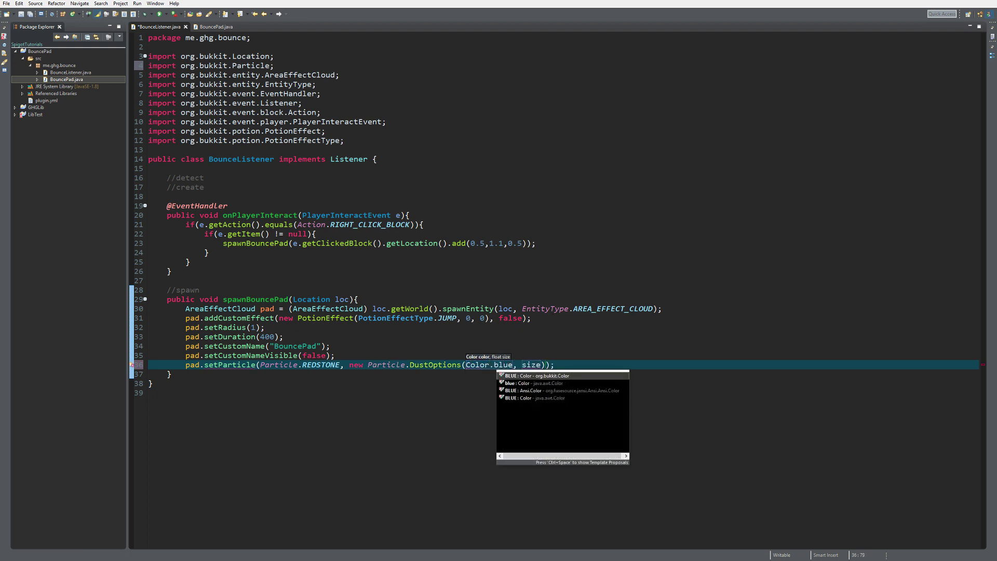
key("Return")
key("Tab")
type("1")
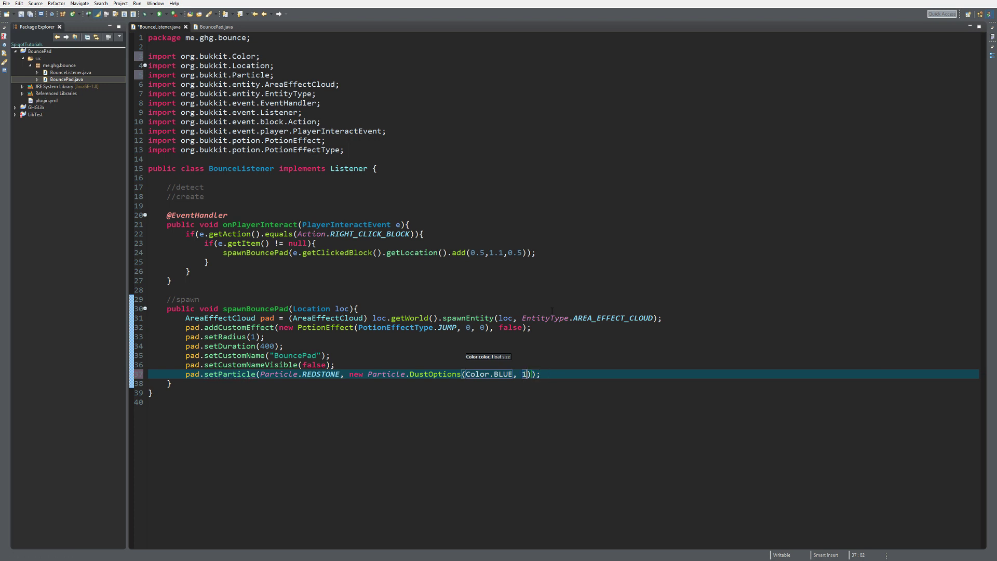
left_click_drag(172, 383, 167, 309)
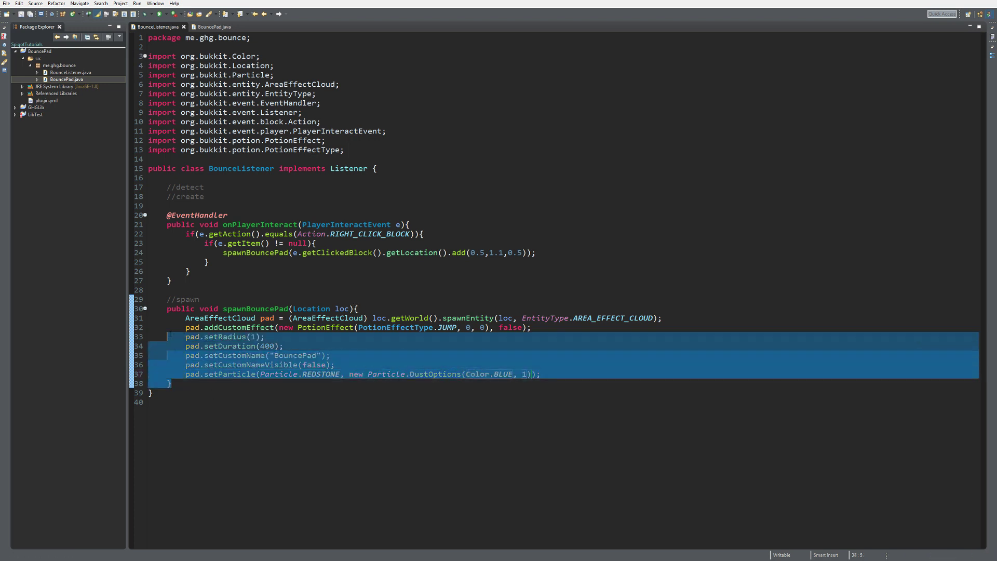
left_click(209, 318)
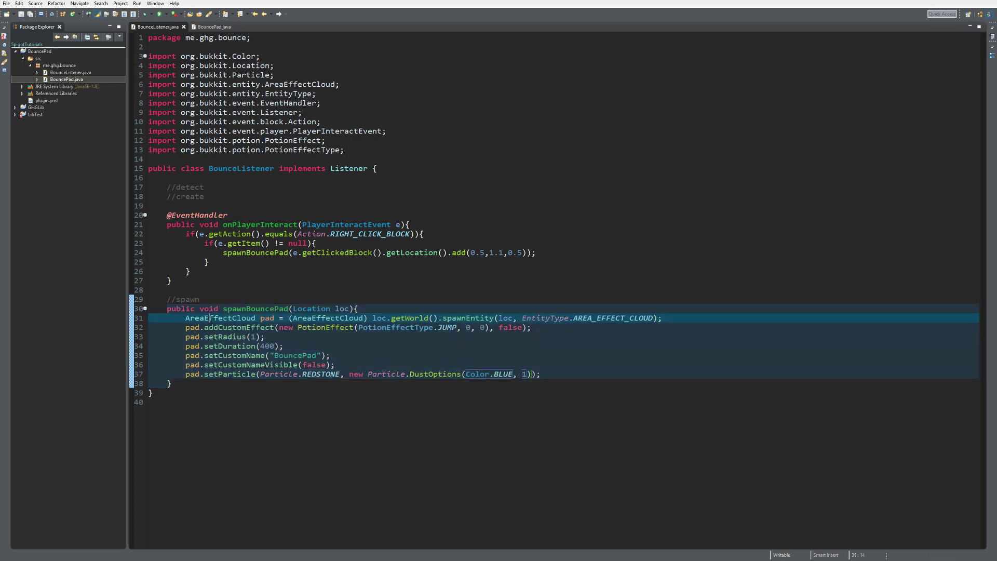
left_click(523, 253)
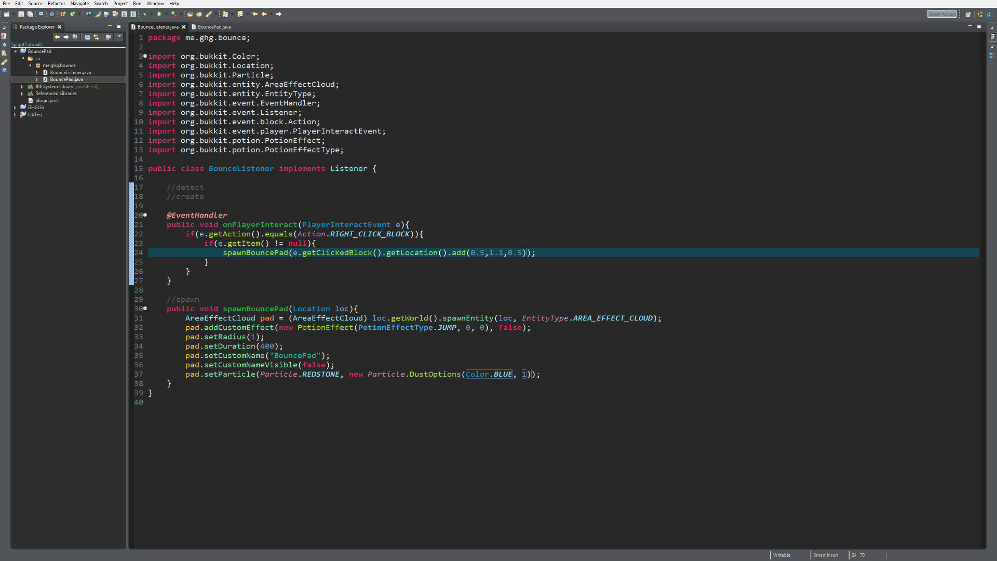
left_click(273, 347)
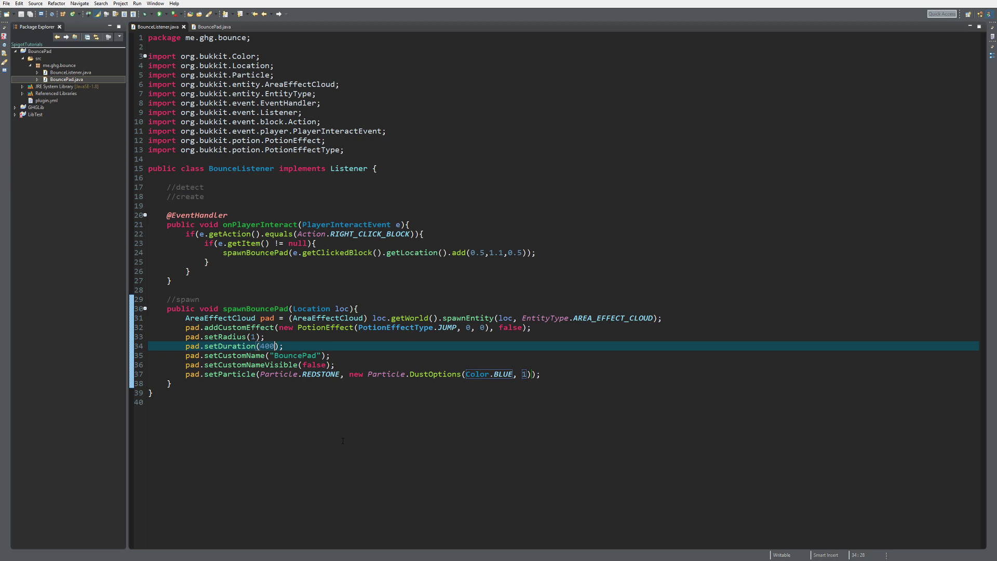
key("End")
Add an empty public void onPlayerBounce(AreaEffectCloudApplyEvent e) method below the //detect comment
left_click(222, 187)
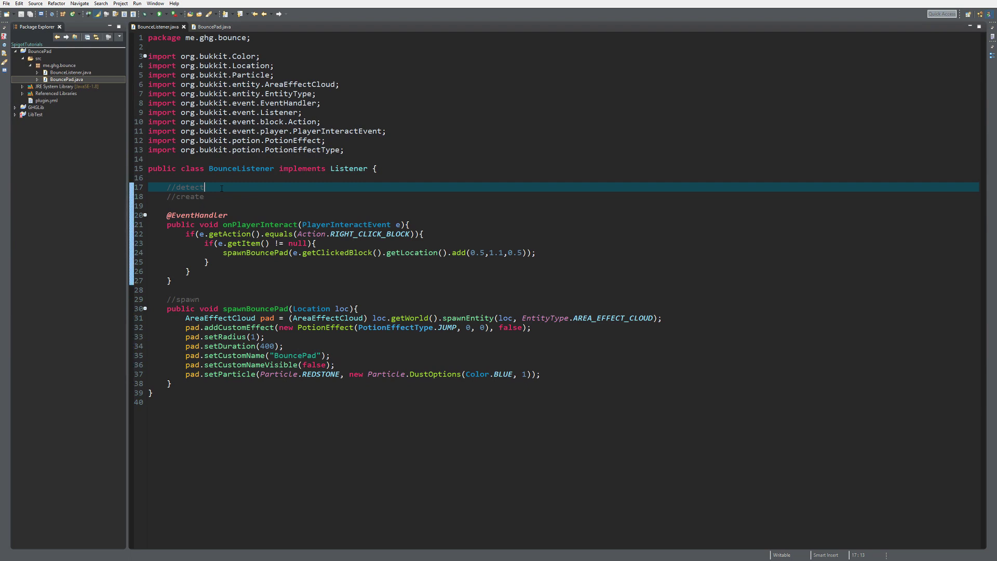
key("Return")
key("Return")
key("Return")
key("Up")
key("Up")
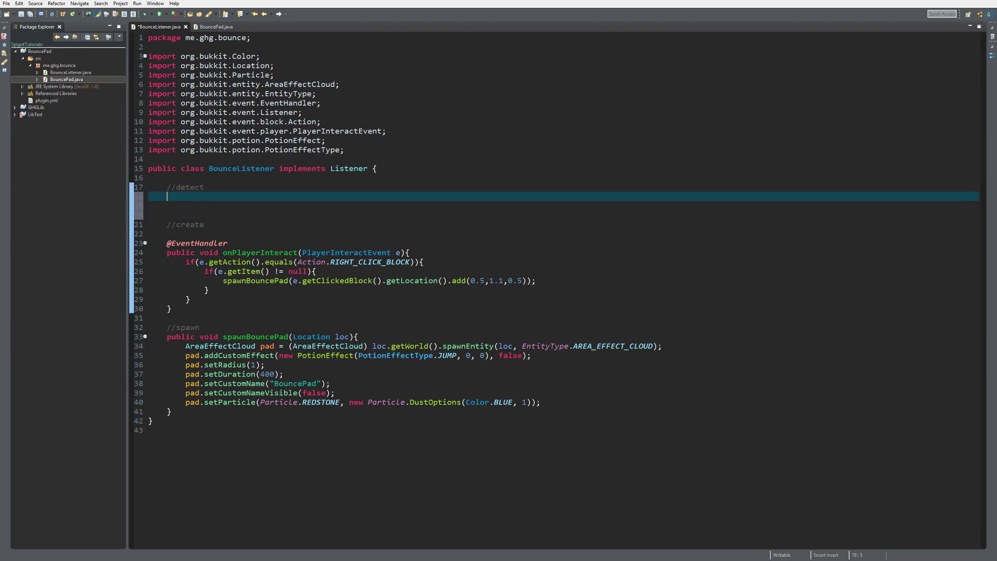
type("public void ")
type("onPlayerBou")
type("nce(A")
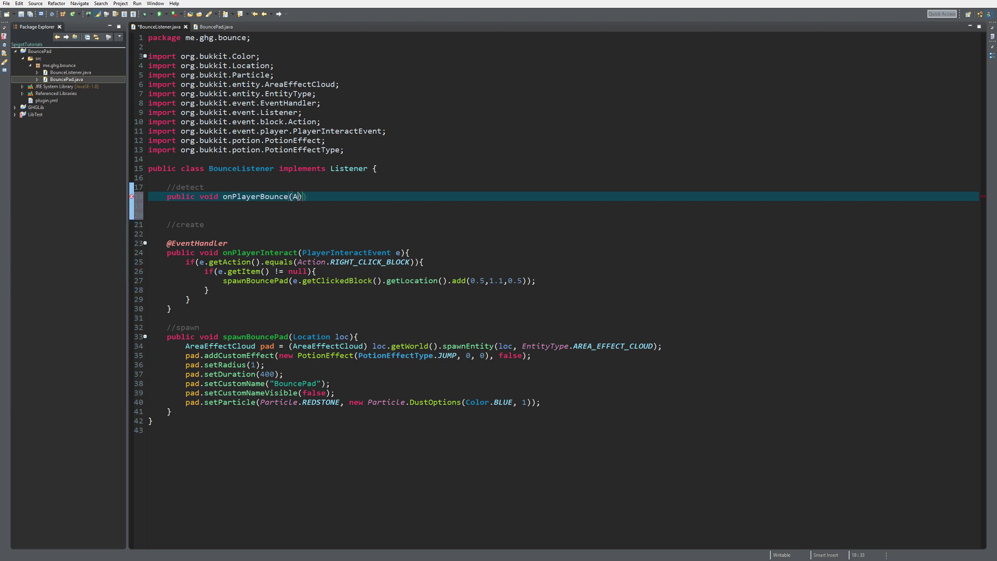
type("reaEffectC")
type("loudAplly")
type("Event e){")
key("Return")
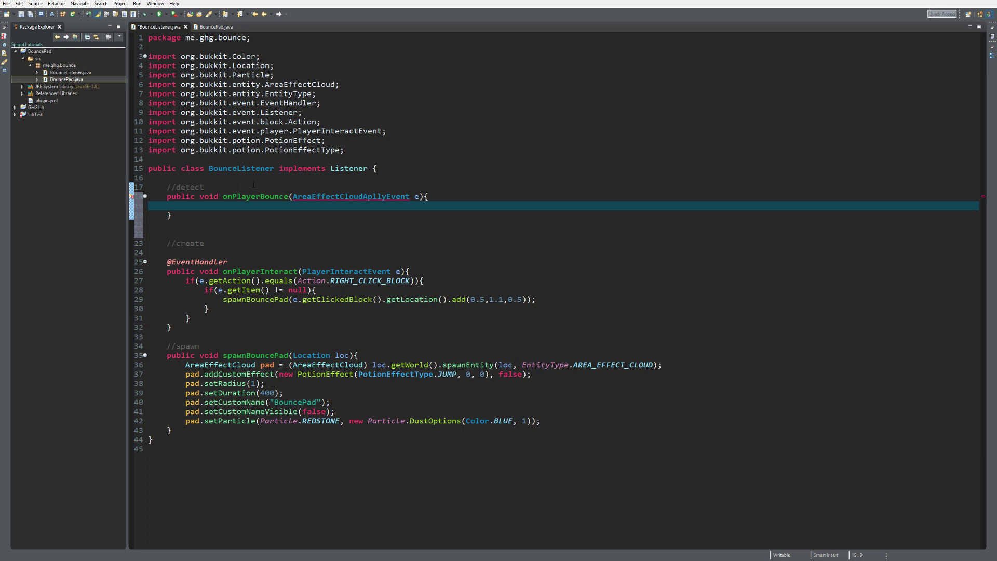
Fix the event type misspelling, import AreaEffectCloudApplyEvent, and add a line above the method
left_click(377, 196)
key("BackSpace")
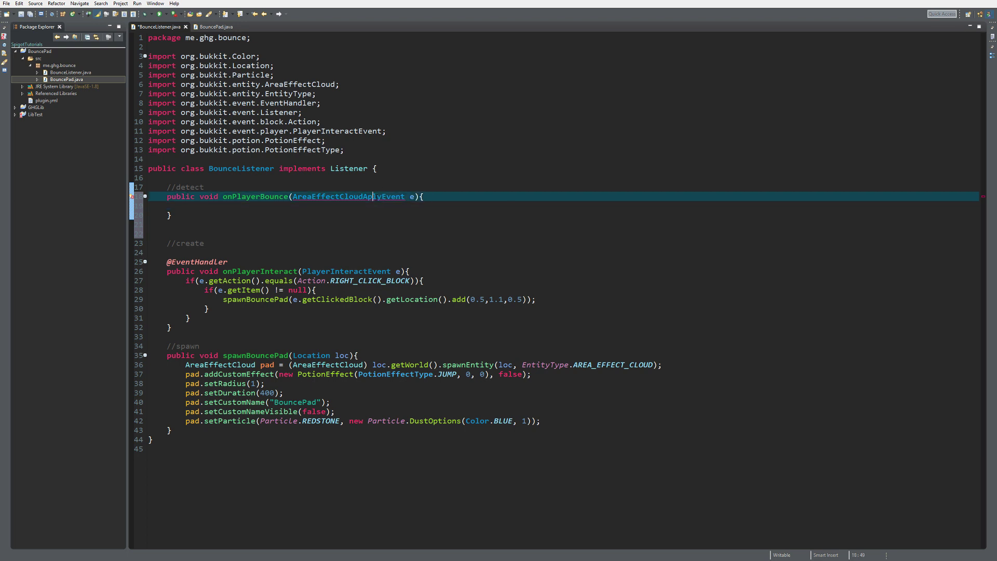
type("p")
key("ctrl+shift+o")
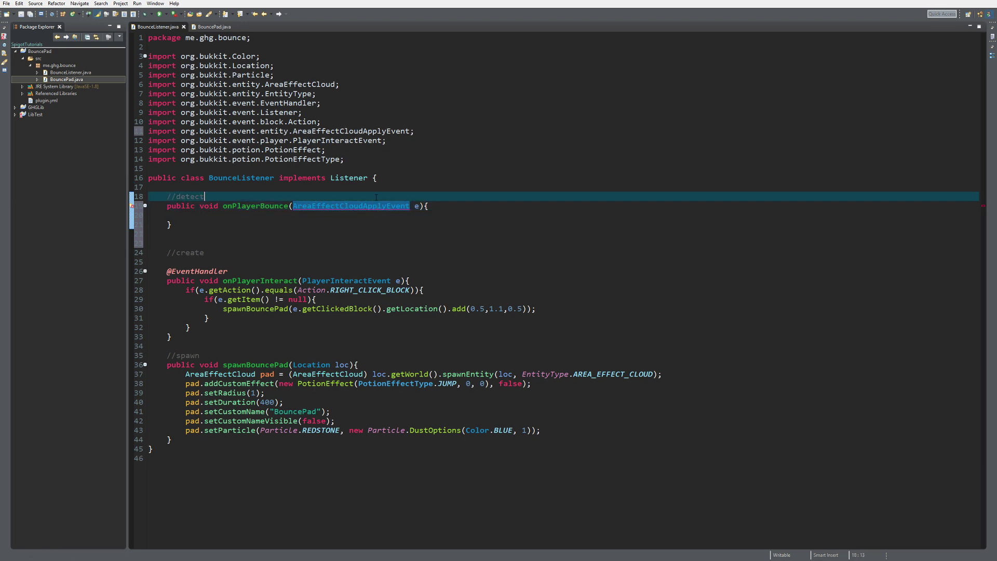
key("Return")
type("@Ev")
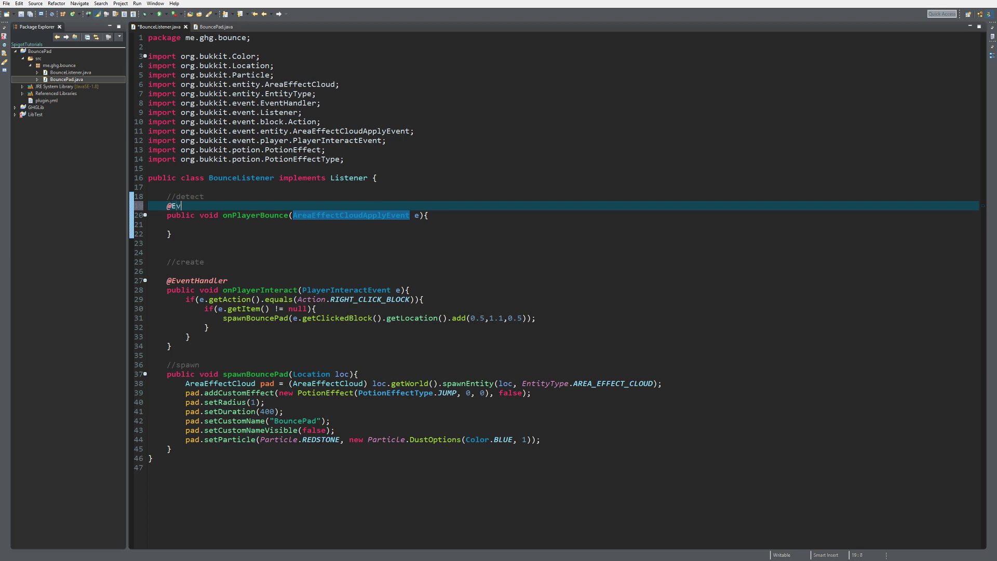
type("enet")
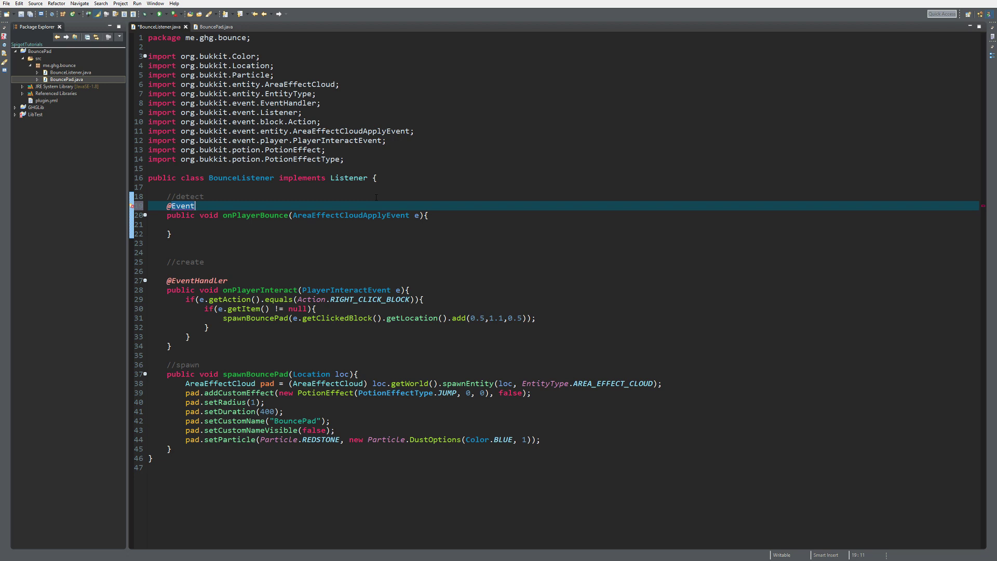
type("Handler")
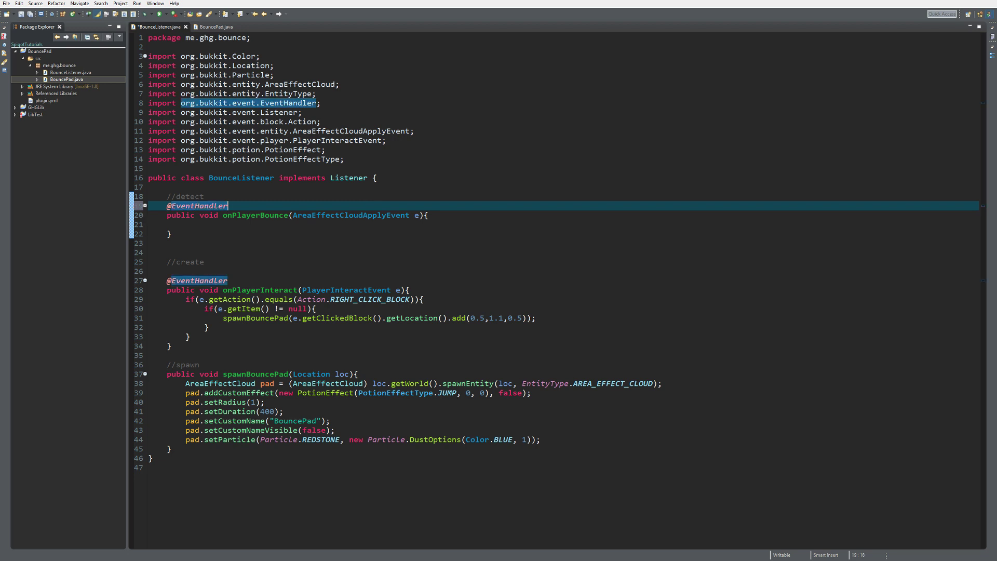
Review the jump effect's numeric settings in spawnBouncePad, then return to onPlayerBounce
left_click_drag(186, 393, 533, 393)
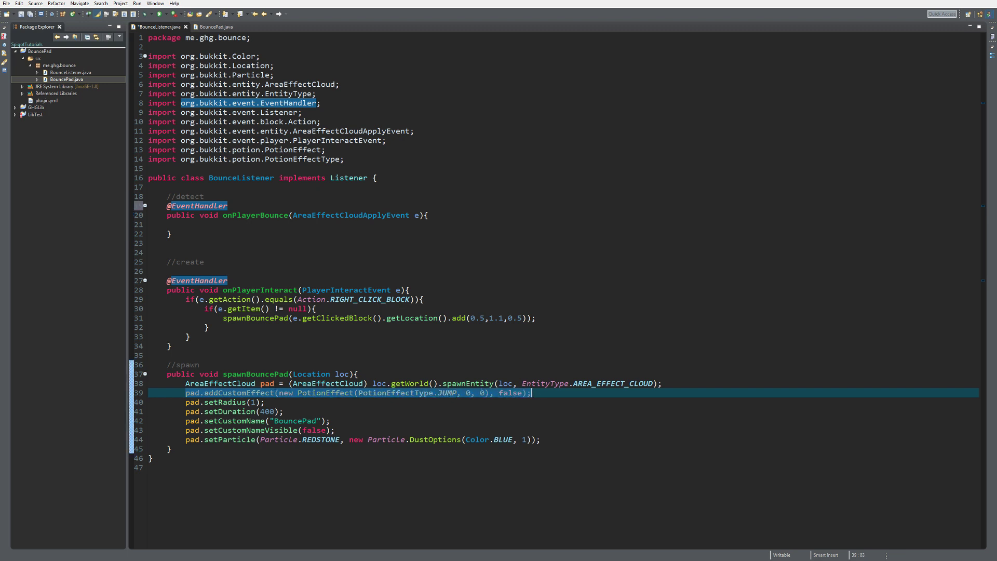
left_click(464, 394)
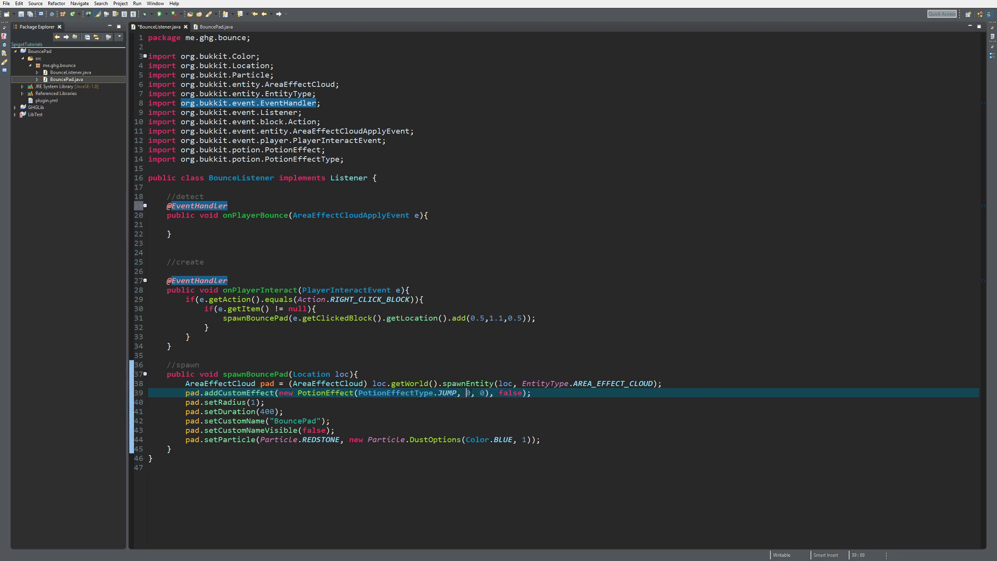
left_click(185, 224)
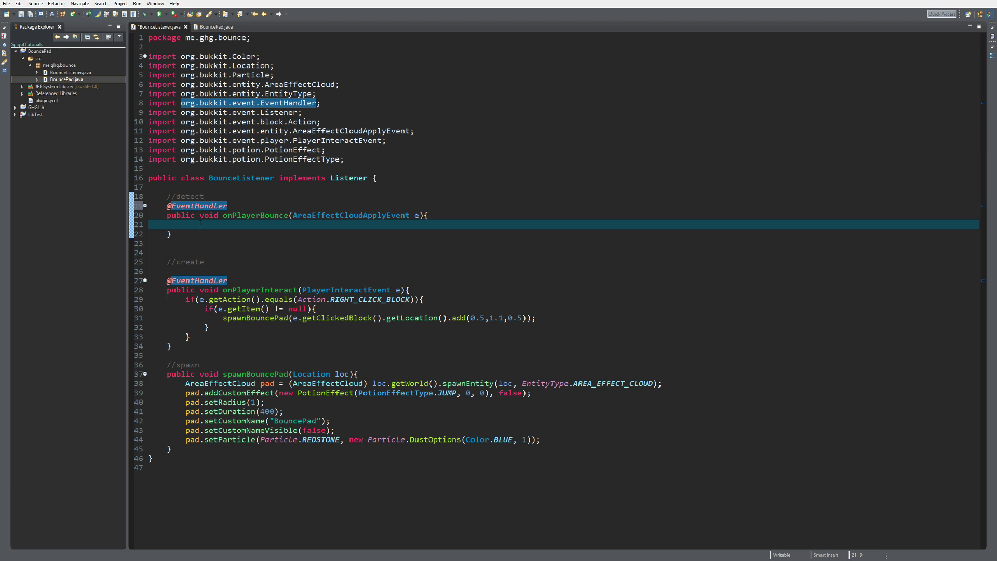
type("if(e.")
type("gete")
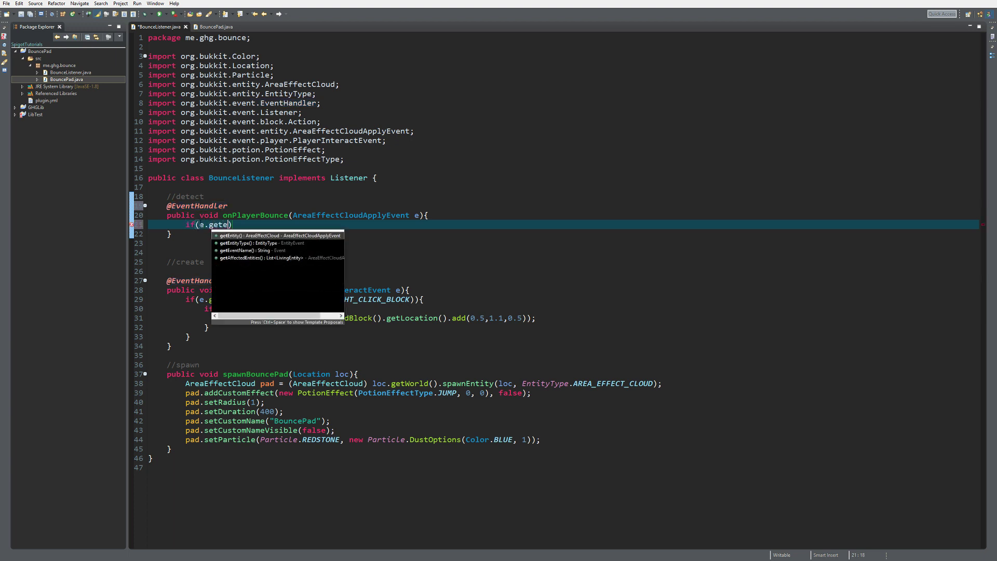
Add the check e.getEntity().getCustomName().equals("BouncePad"), save, and declare Vector cV
key("Return")
type(".")
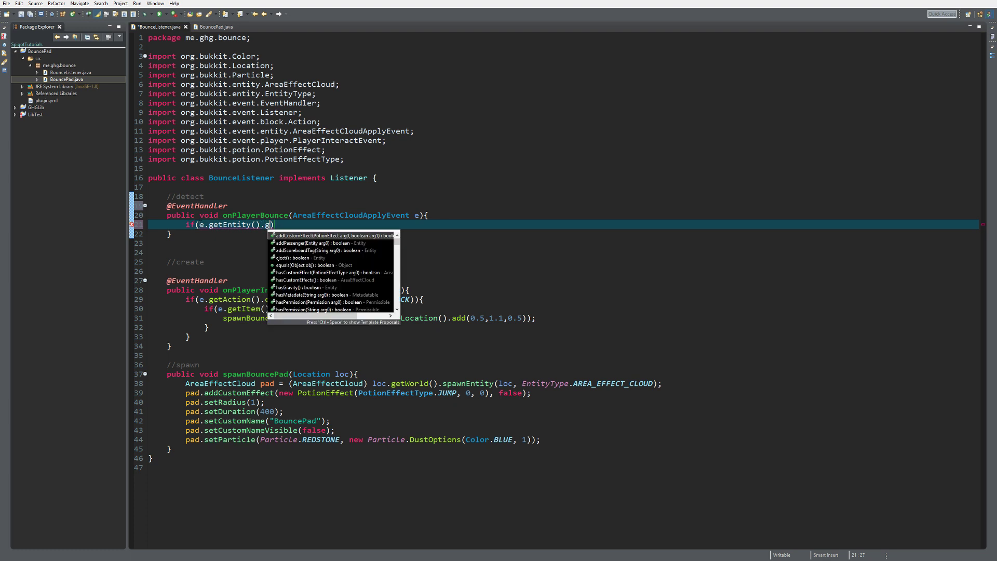
type("getn")
key("Down")
key("Down")
key("Return")
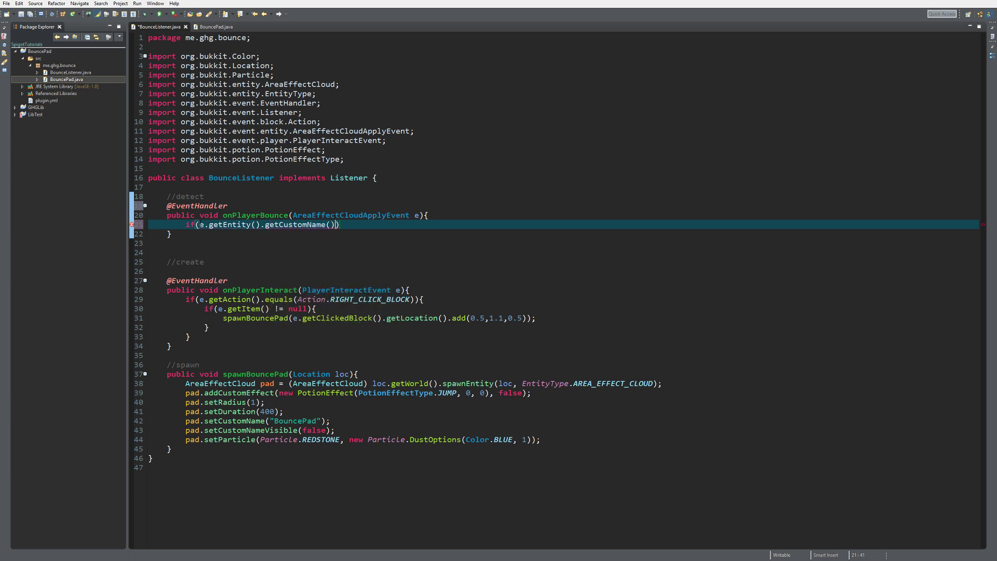
type(".equals")
key("Return")
type("\"Bou")
type("ncePad\")){")
key("Return")
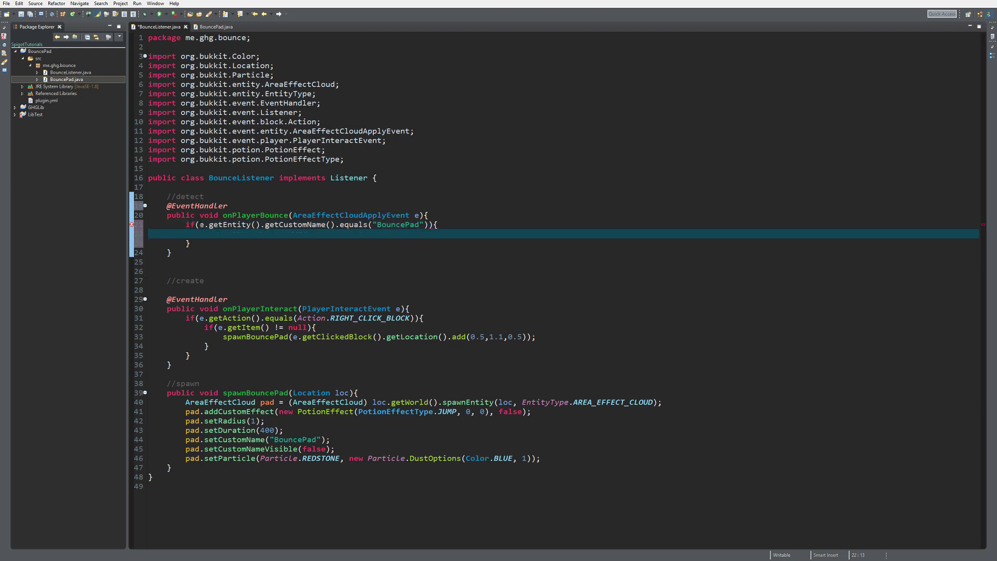
key("ctrl+s")
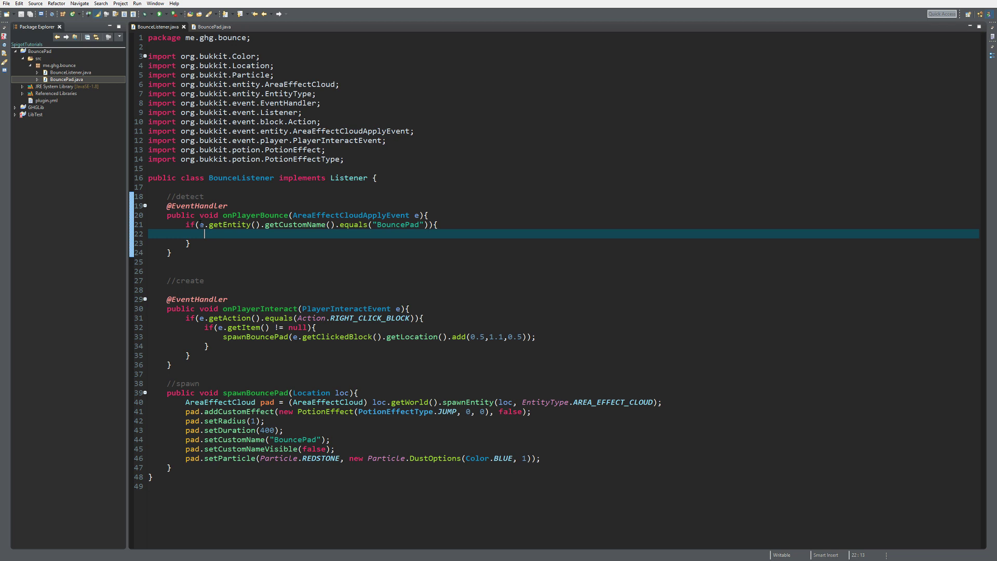
type("Vector")
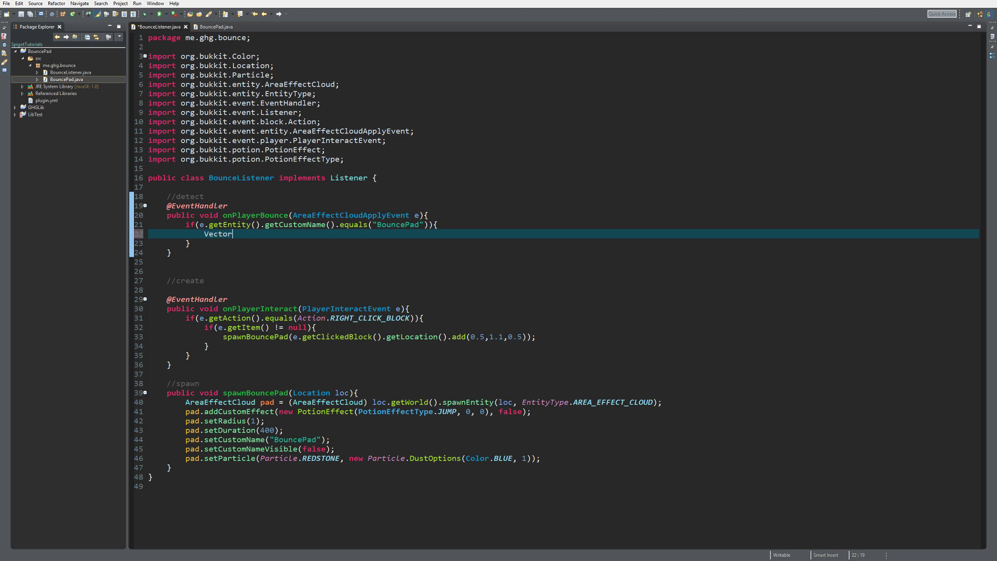
type(" c")
type("V;")
key("Return")
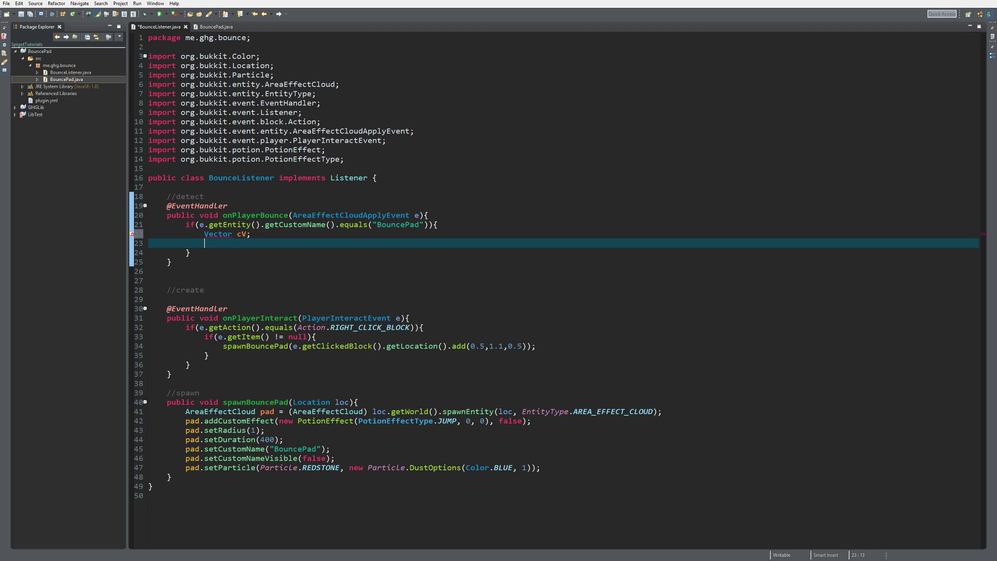
Import the Bukkit Vector class for cV
key("ctrl+shift+o")
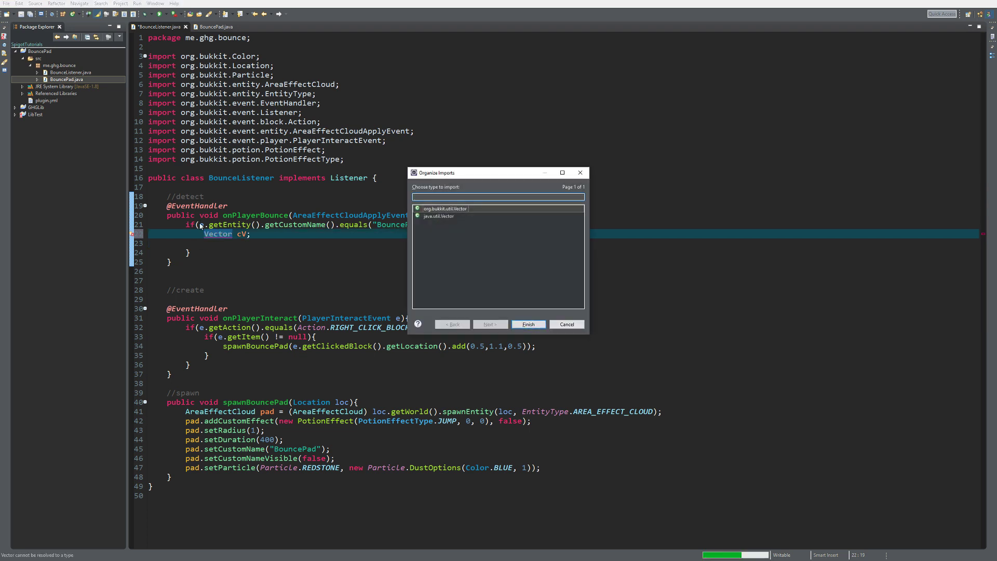
key("Up")
key("Return")
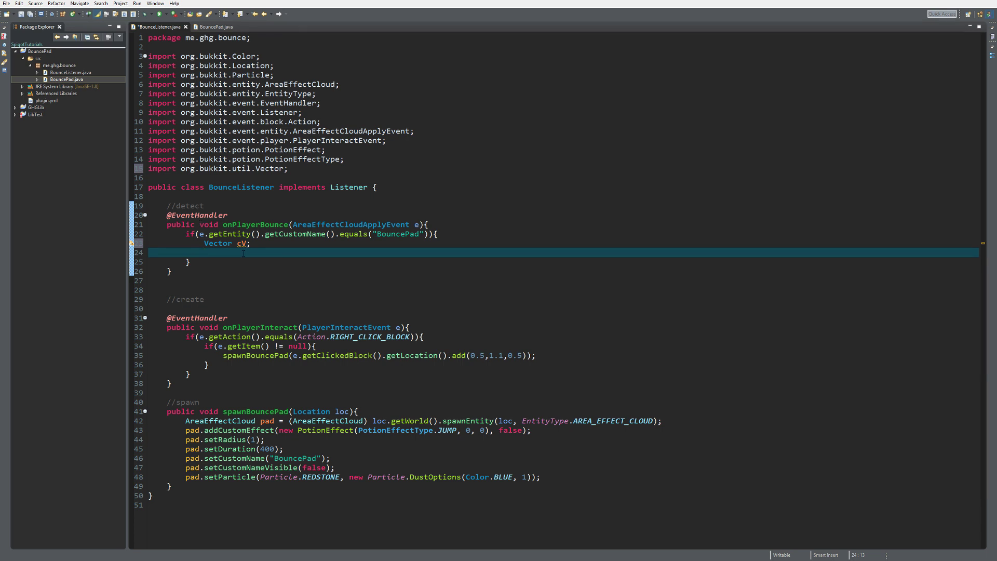
type("fo")
type("r(Liv")
type("ingEntity")
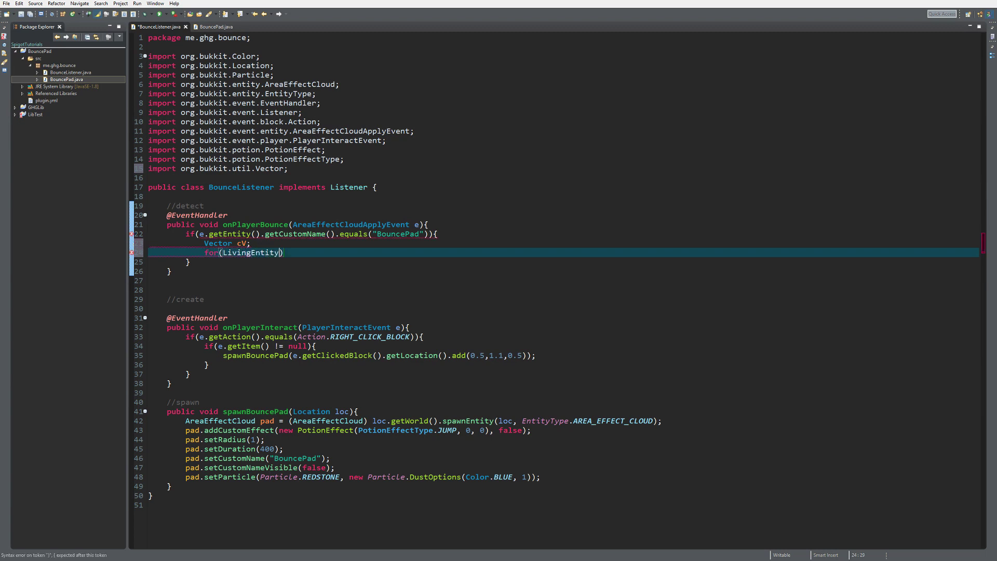
type(" ent ")
type(":")
type(" e.")
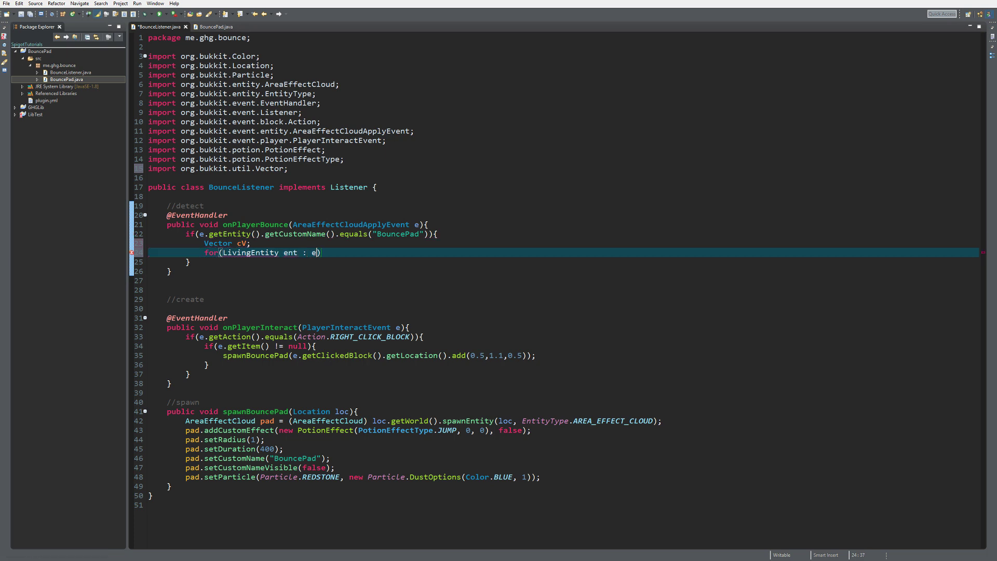
type("get")
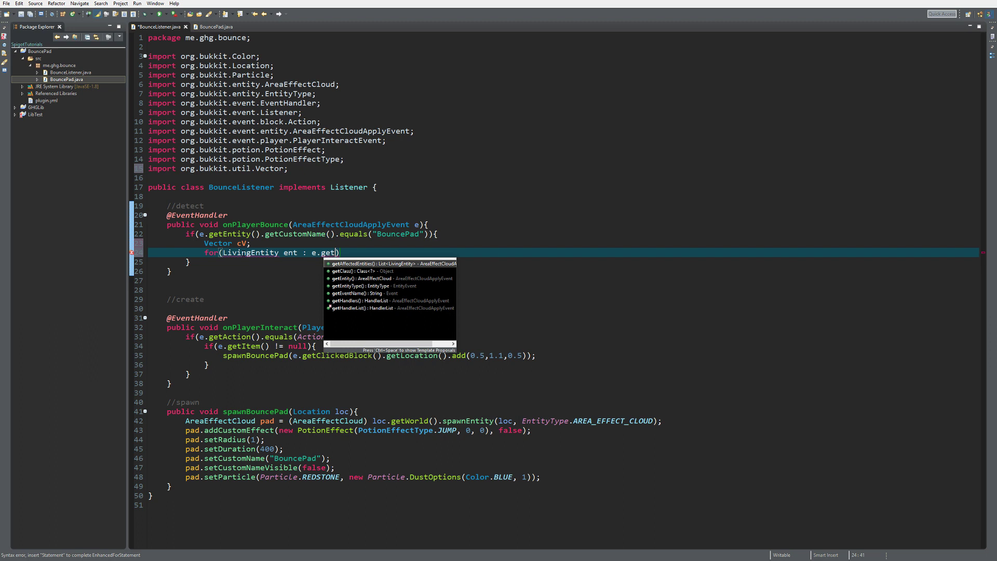
Open a for loop over LivingEntity ent in e.getAffectedEntities(), importing LivingEntity
key("Return")
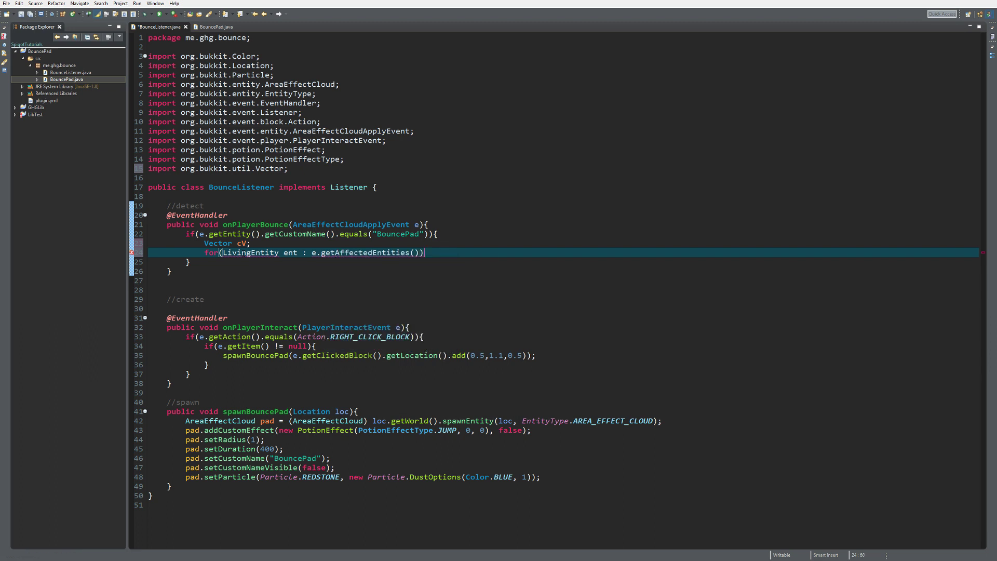
type("{")
key("Return")
key("ctrl+shift+o")
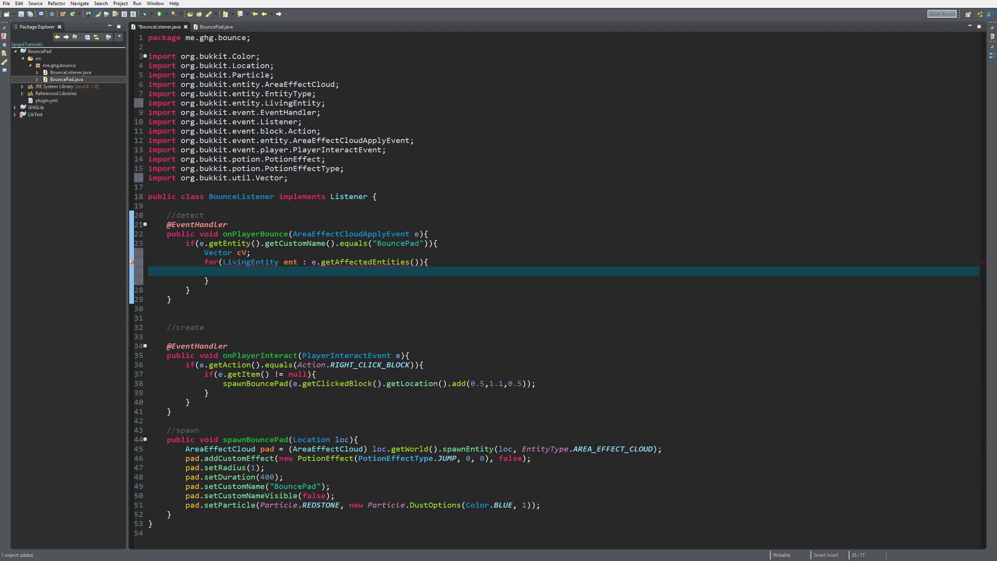
type("c")
type("V = ent.")
type("getV")
Set cV = ent.getVelocity().clone() and ent.setVelocity(new Vector(cV.getX(), 2f, cV.getZ()))
key("Return")
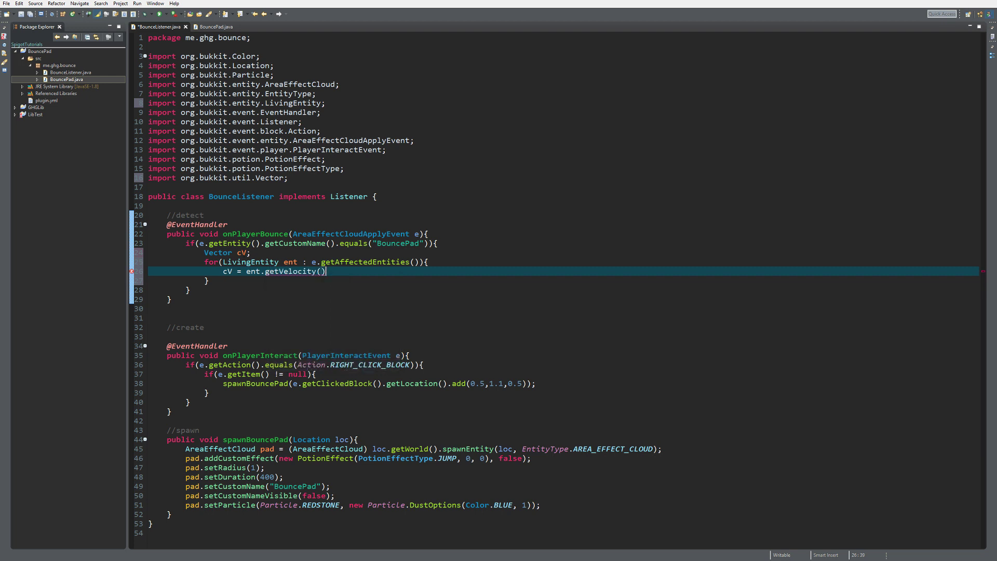
type(".cl")
key("Return")
type(";")
key("Return")
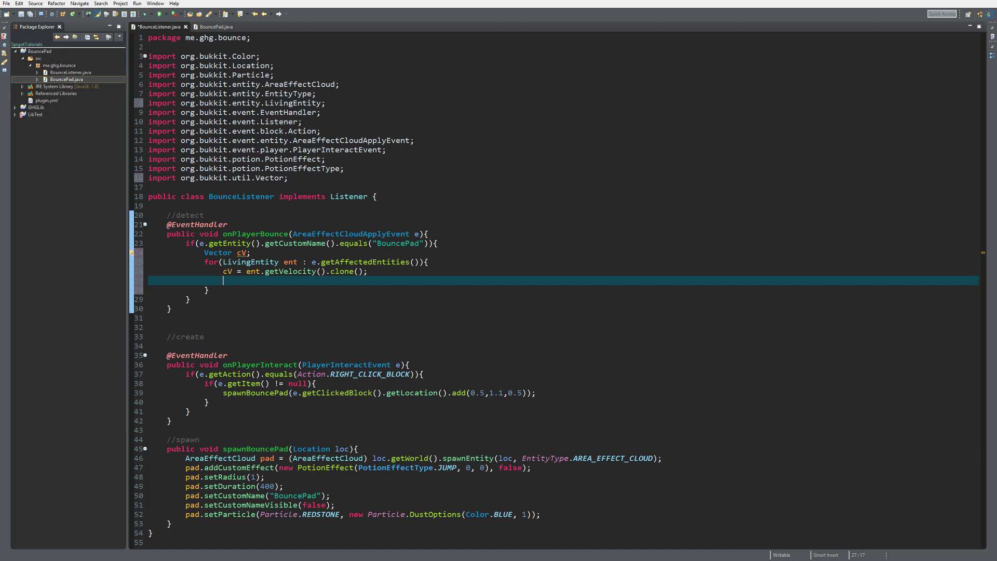
type("ent.")
type("setVel")
key("Return")
type("new Vector")
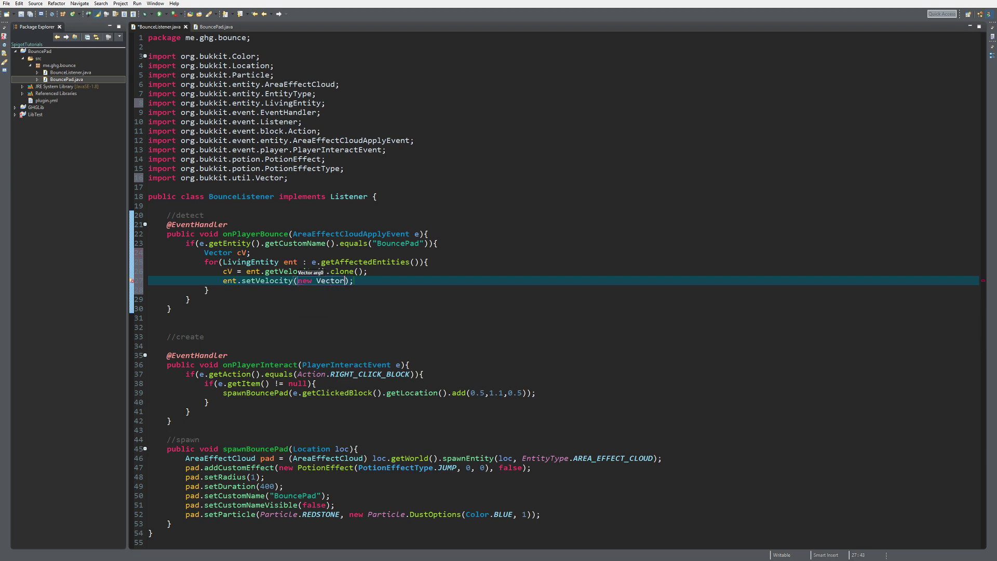
type("(cV.")
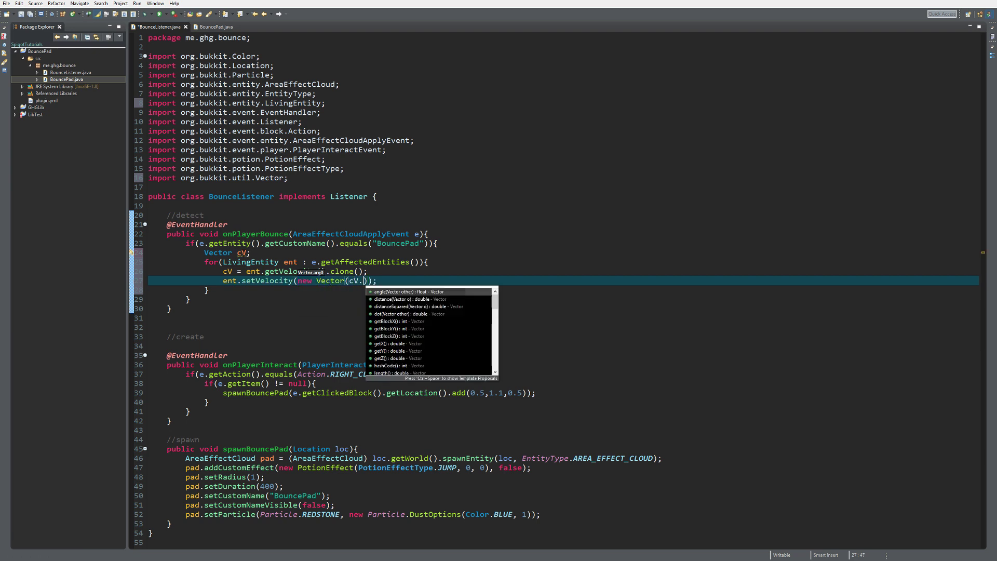
type("getx")
key("Return")
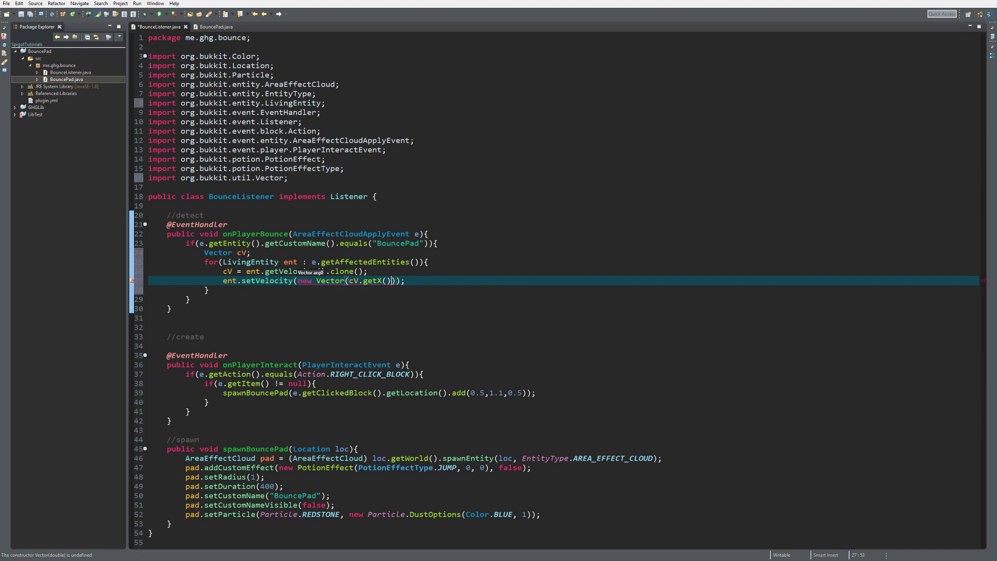
type(",2f,")
type("cV.")
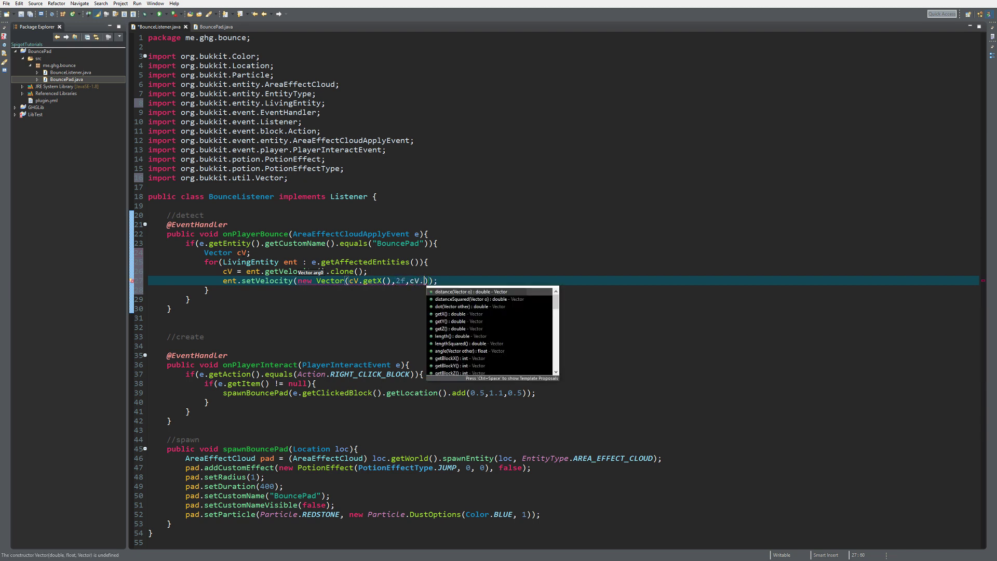
type("getz")
key("Return")
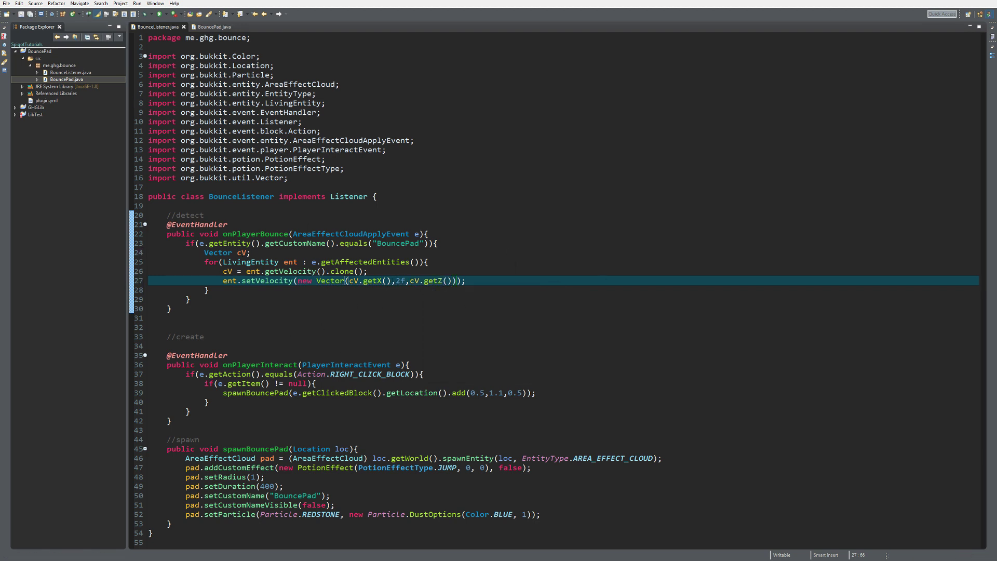
key("Right")
key("Right")
key("Right")
Review the cV declaration, upward velocity line, getX Javadoc, BouncePad name, and spawned cloud
left_click(248, 253)
left_click(403, 280)
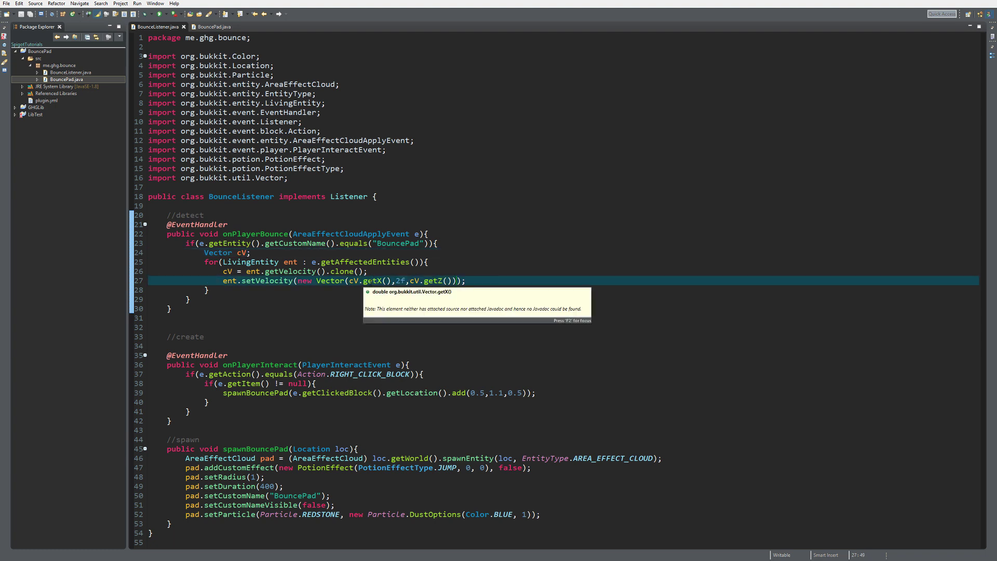
left_click(372, 281)
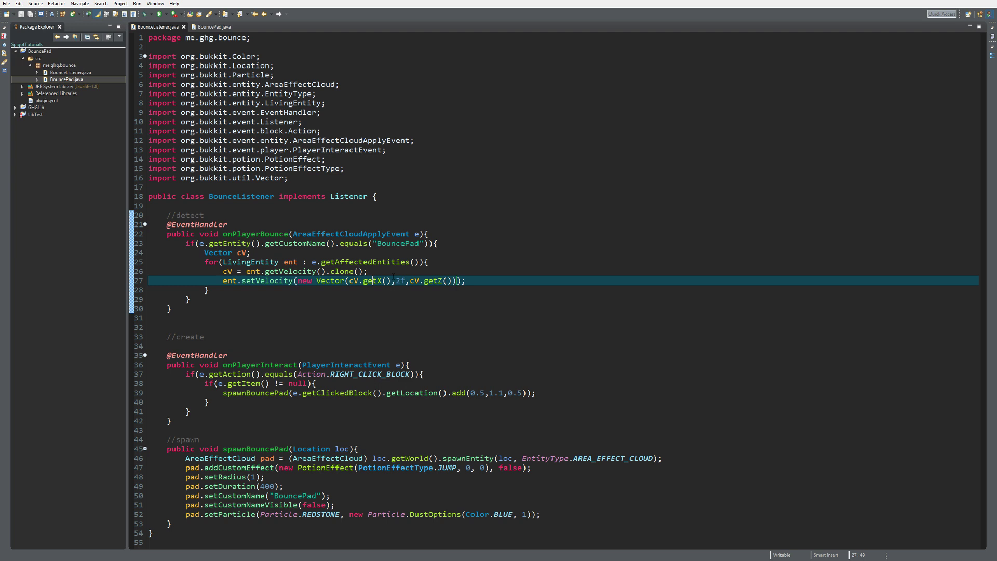
left_click(317, 496)
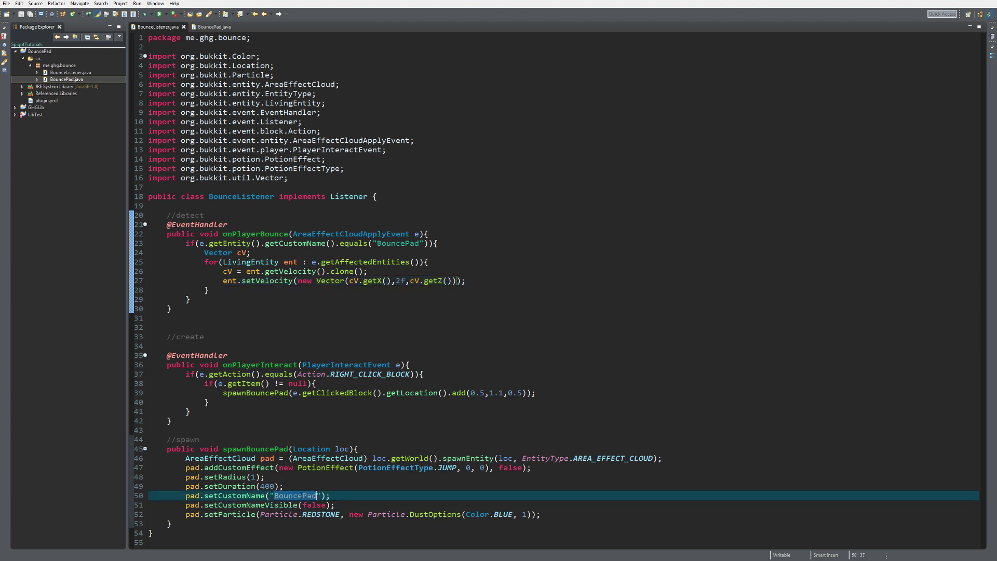
left_click(234, 458)
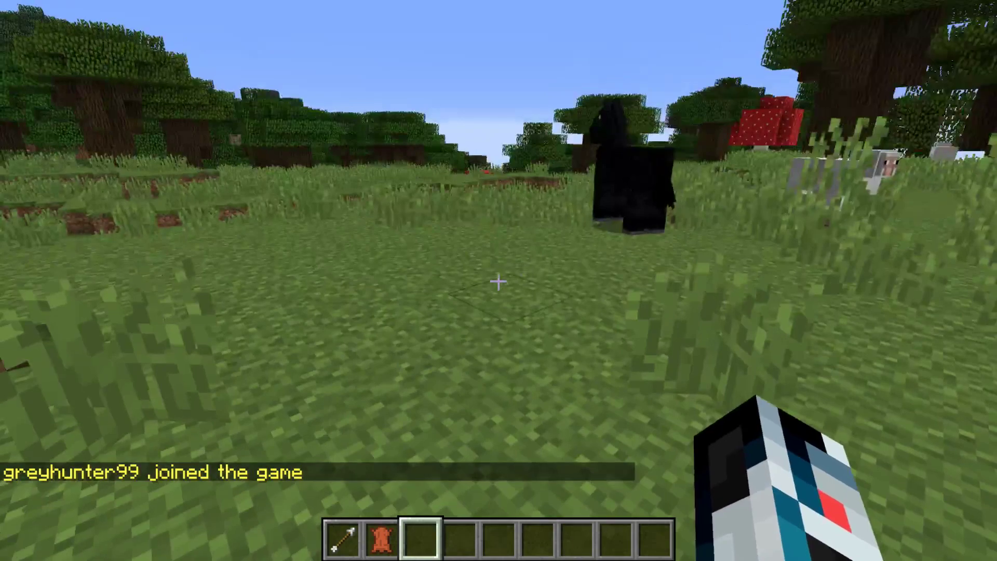
Spawn a blue-particle bounce pad on the grass with the leather, then watch a horse launch
key("2")
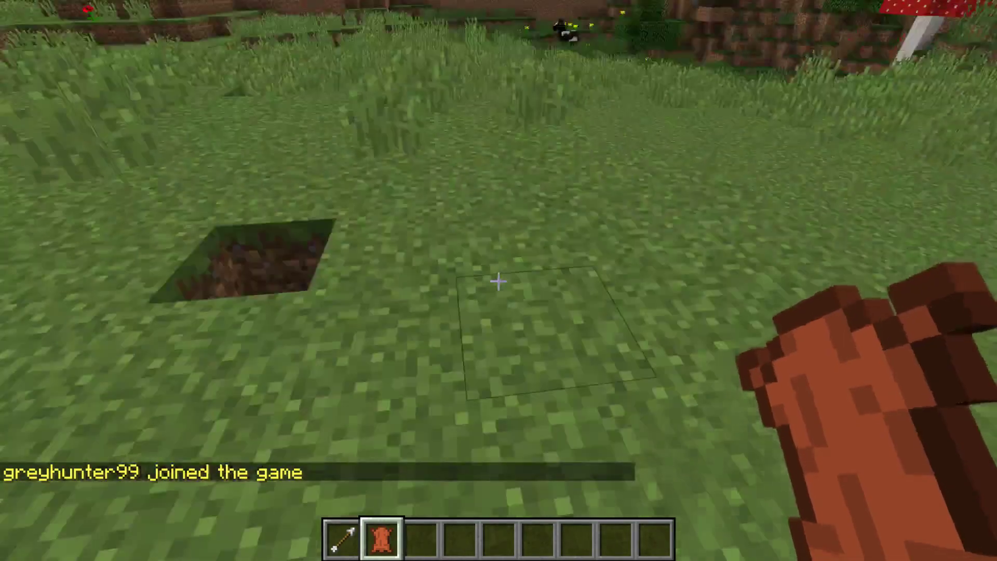
right_click(498, 281)
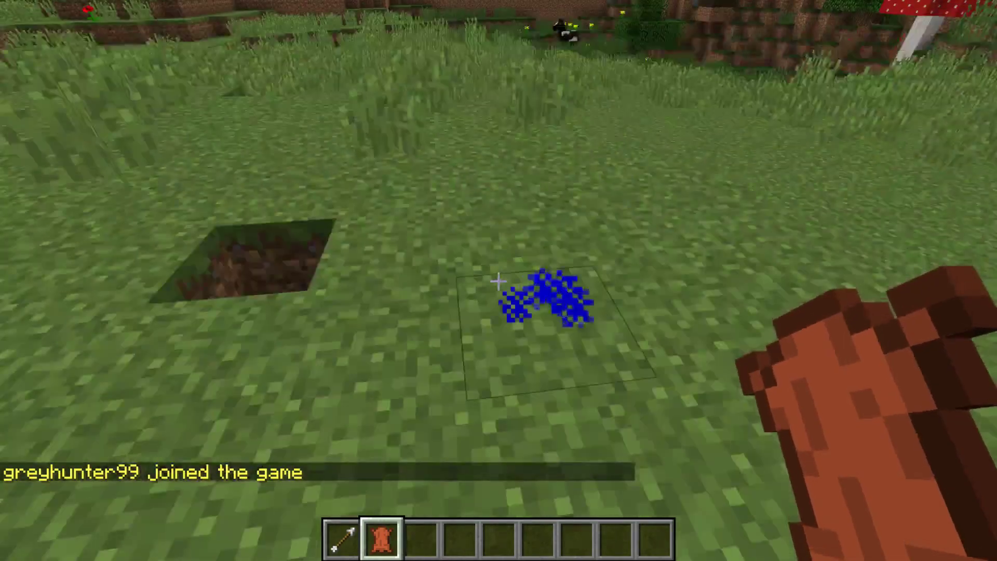
key("3")
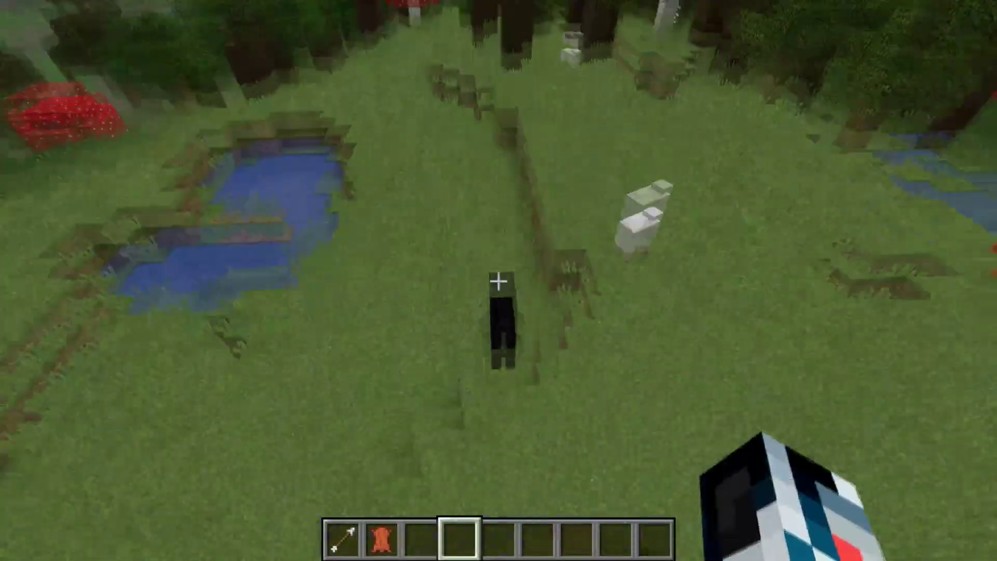
key("2")
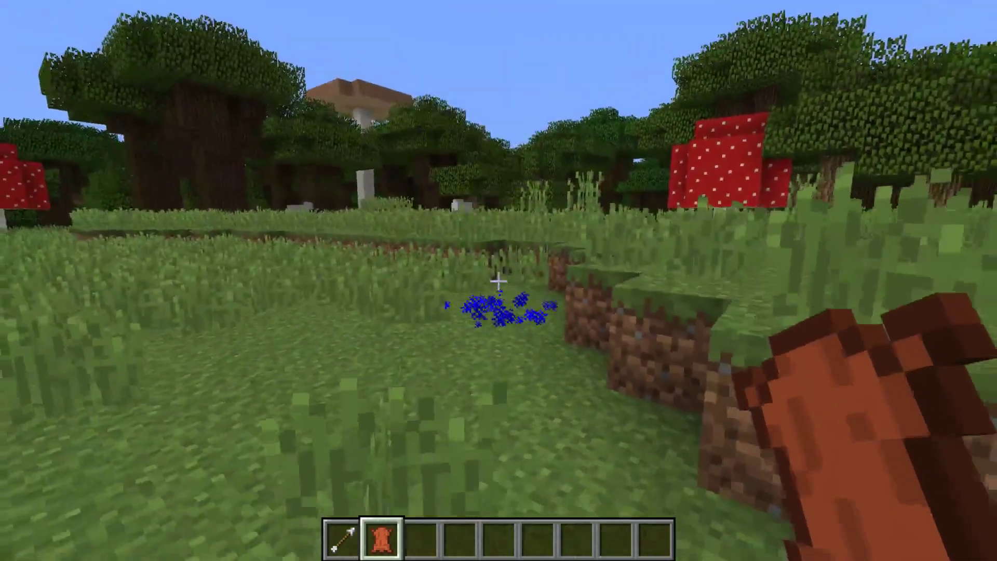
key("3")
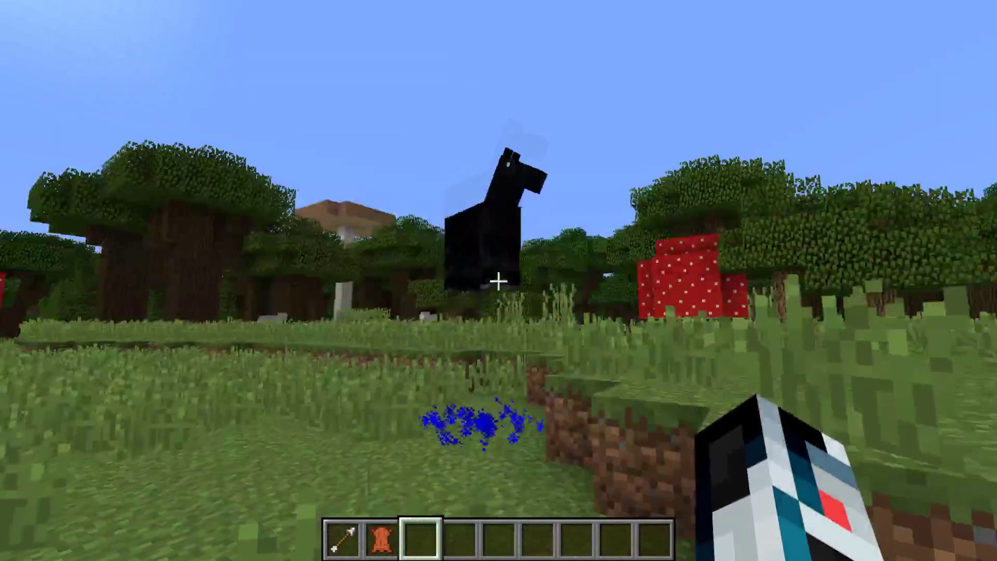